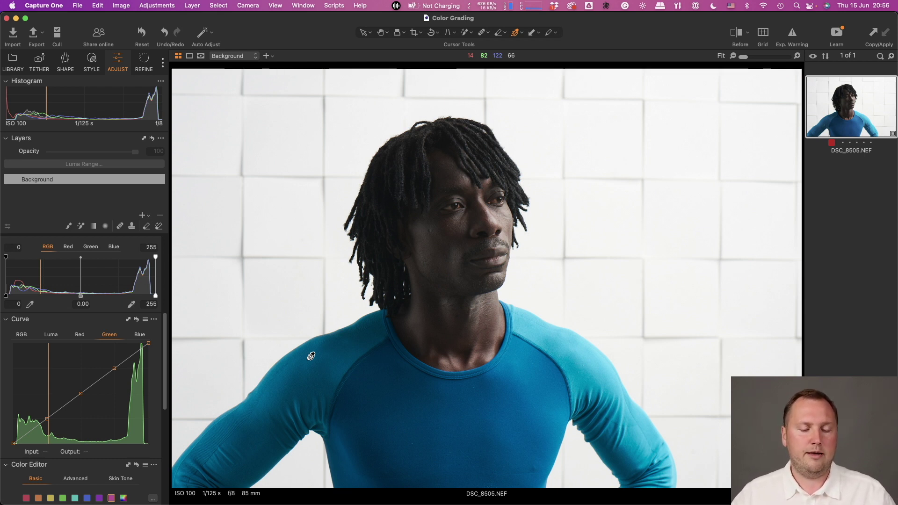
Set the Color Editor to Skin Tone mode and start a new layer mask on the blue shirt.
scroll(116, 393, up, 5)
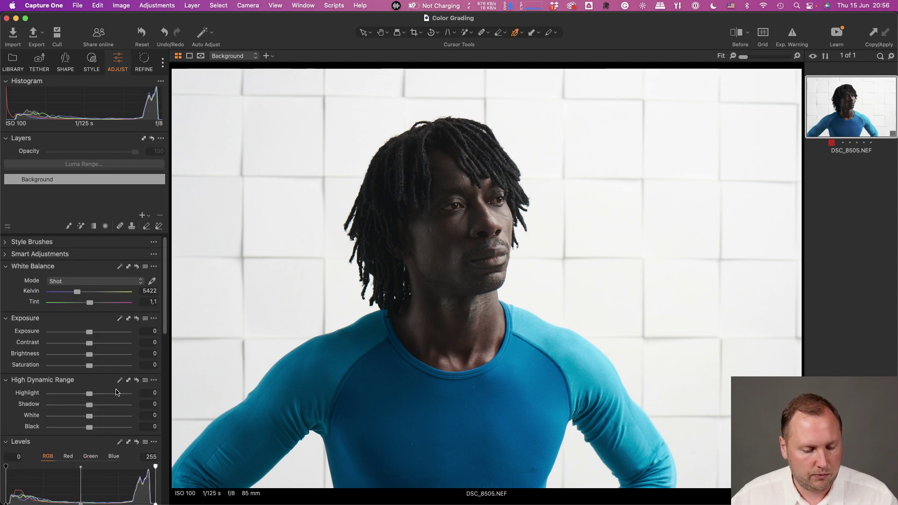
scroll(121, 374, down, 10)
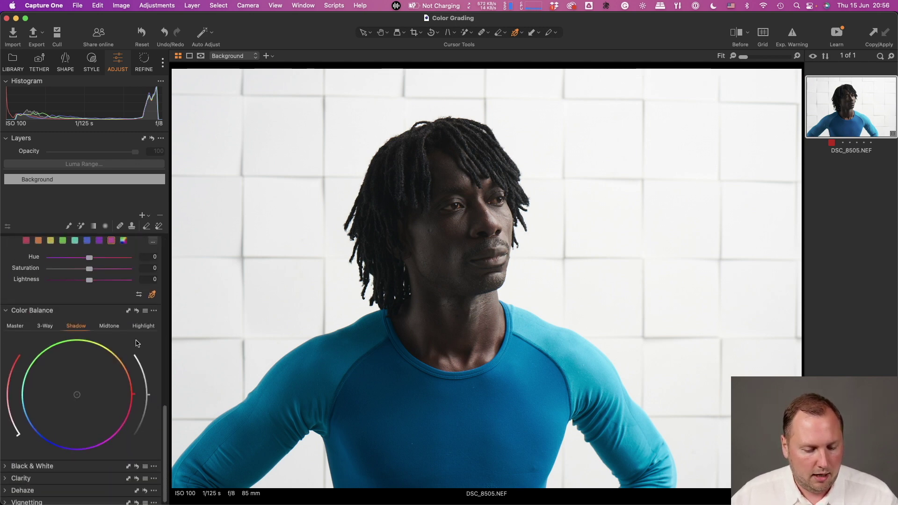
scroll(136, 343, up, 3)
click(124, 328)
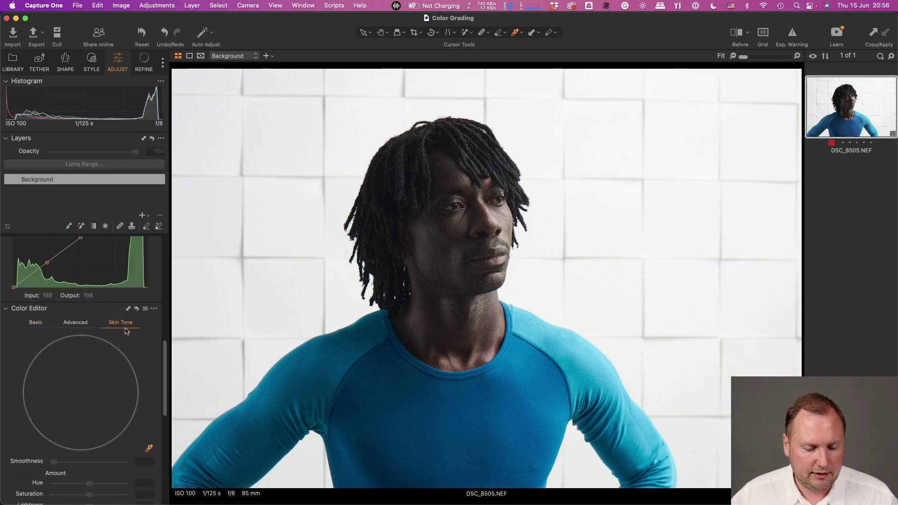
scroll(131, 327, down, 1)
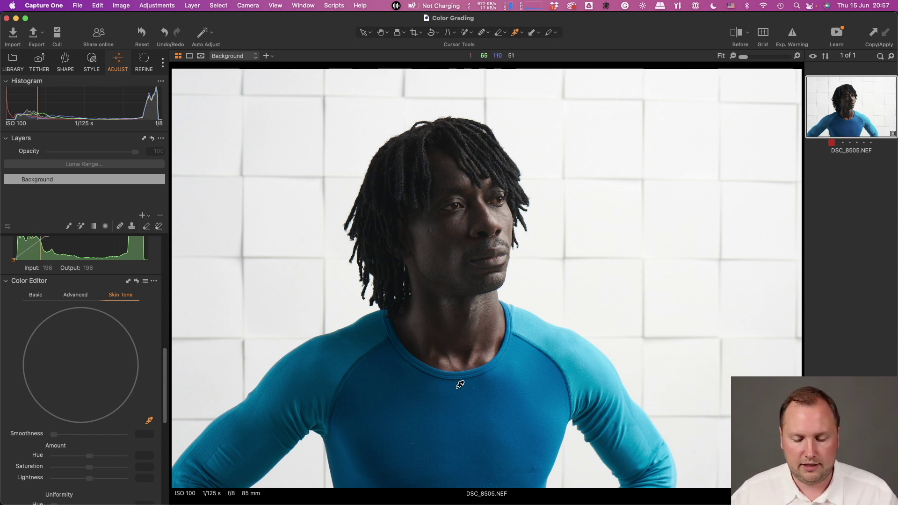
click(541, 357)
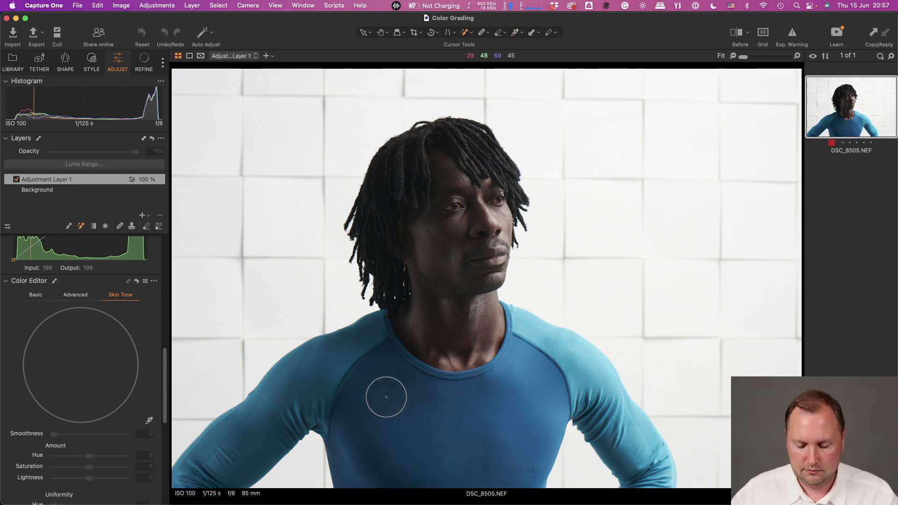
Extend Adjustment Layer 1's mask over the whole shirt and upper arms, checking it with the overlay.
key(m)
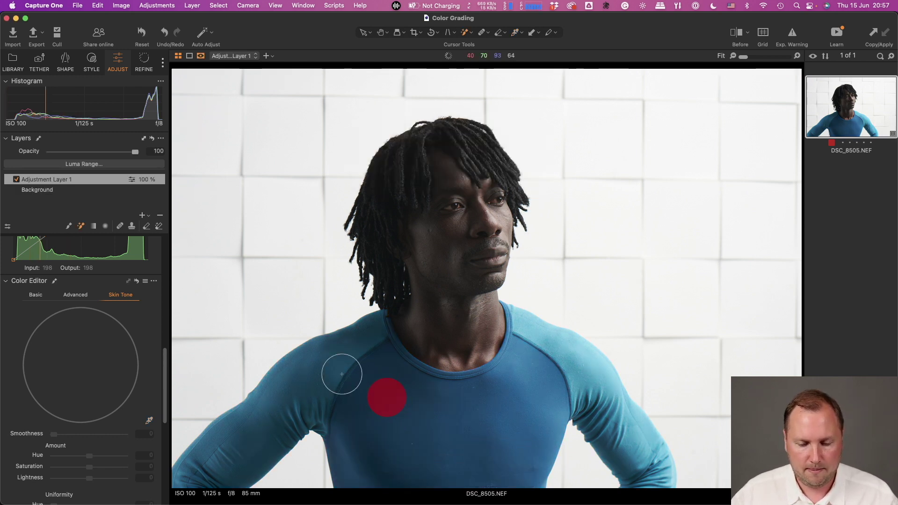
click(568, 388)
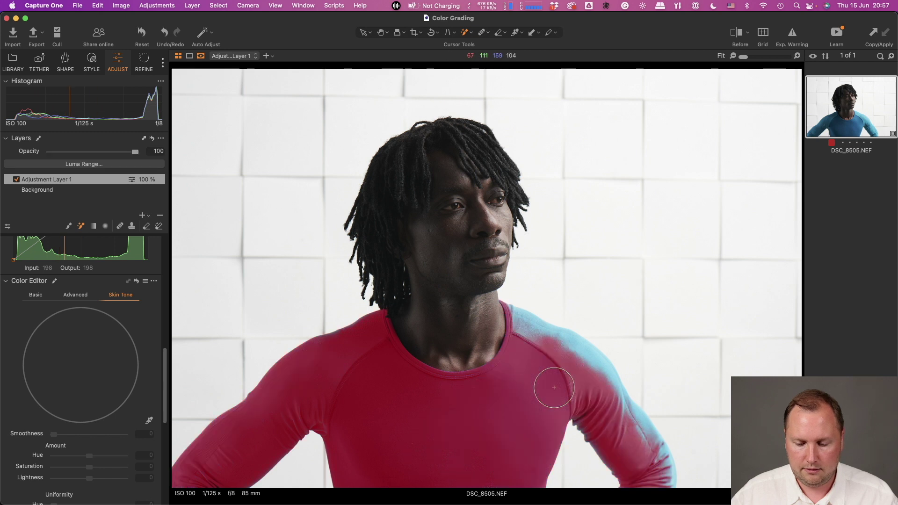
click(576, 362)
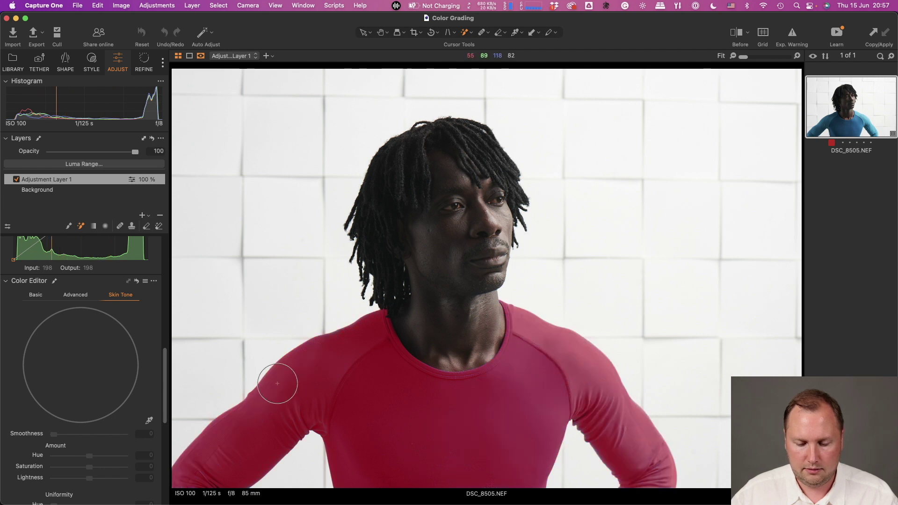
key(m)
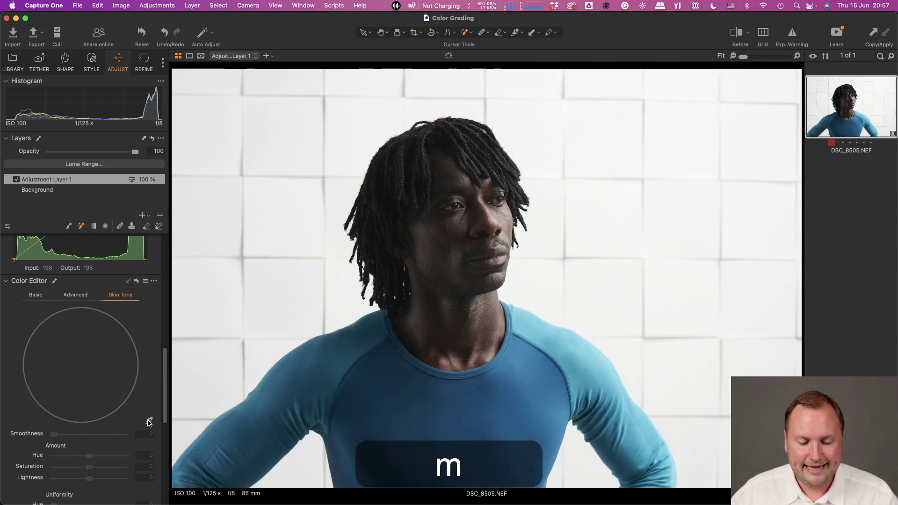
click(149, 420)
key(m)
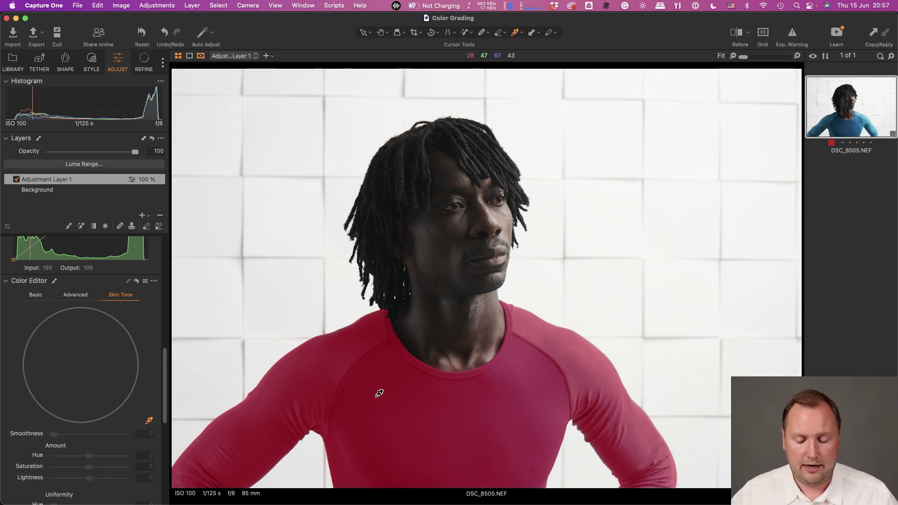
key(m)
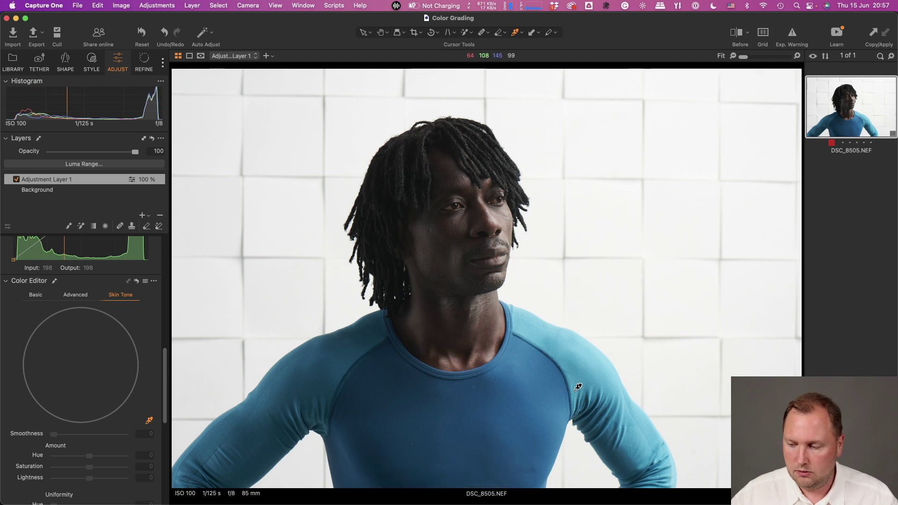
Sample the shirt's blue into Skin Tone, narrow the hue slice, and set Uniformity Hue to 100.
click(550, 383)
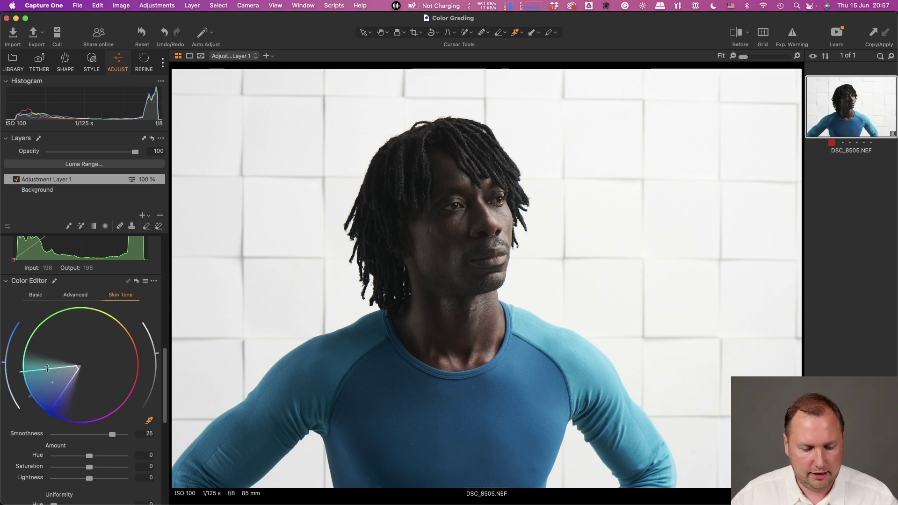
click(150, 368)
drag(150, 367, 81, 360)
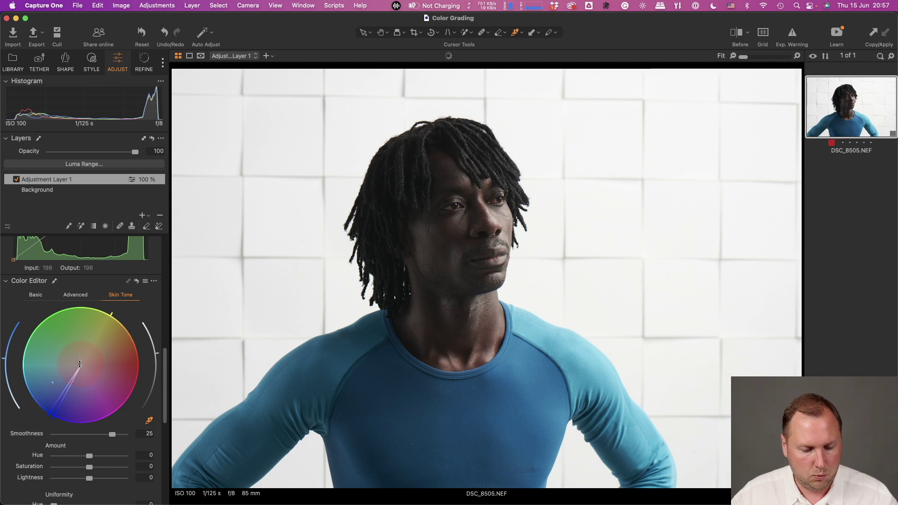
click(54, 410)
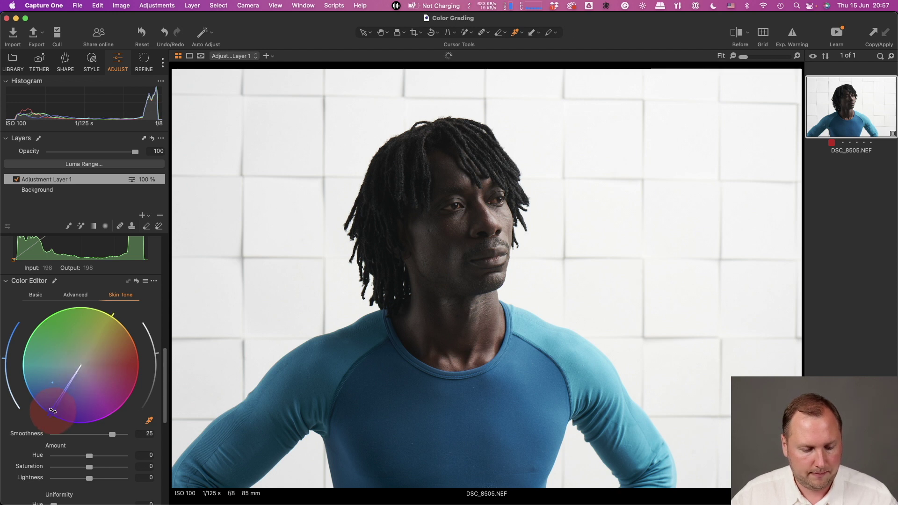
scroll(105, 438, down, 4)
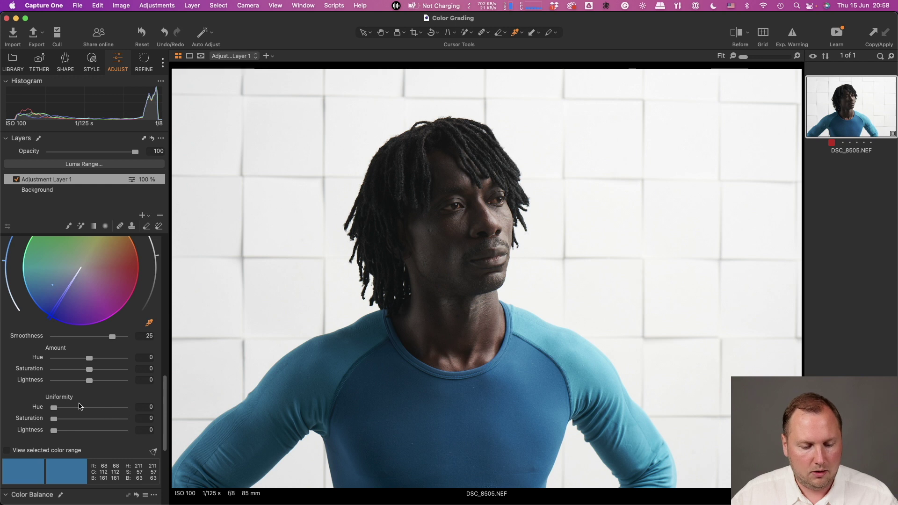
scroll(61, 416, up, 1)
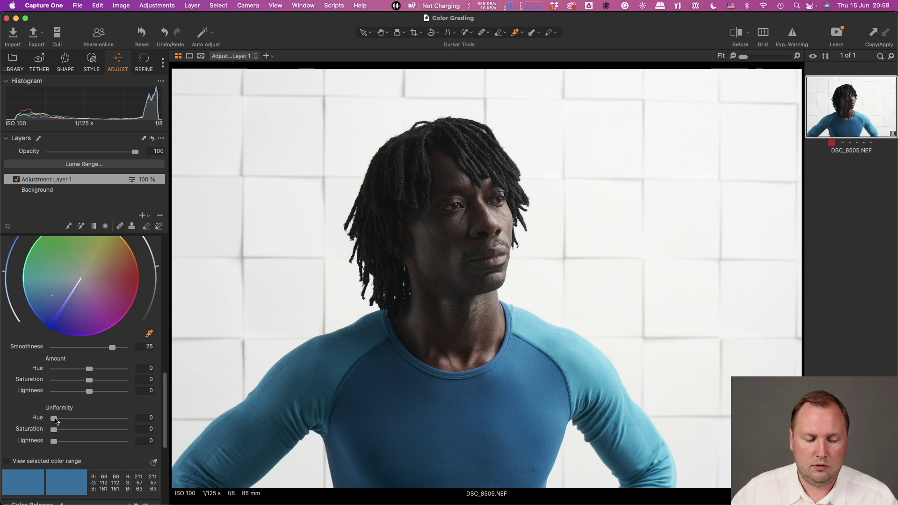
drag(55, 420, 161, 436)
scroll(147, 430, up, 2)
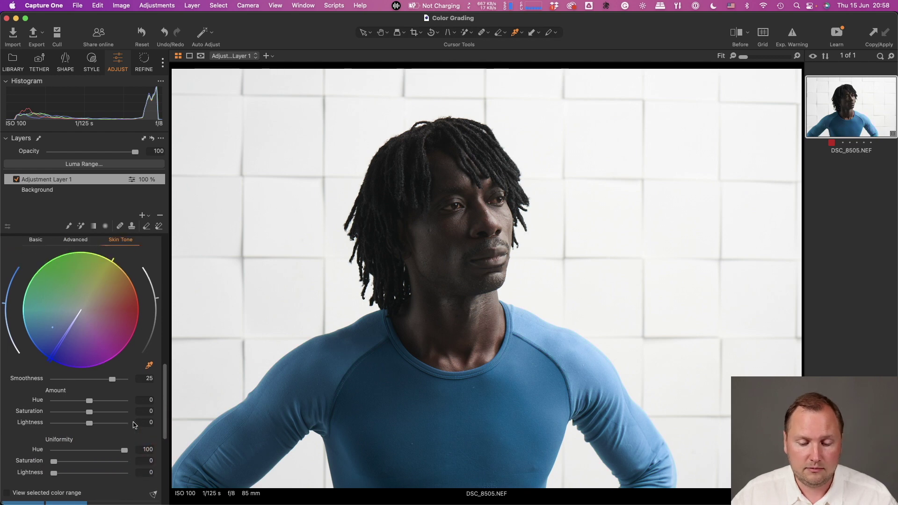
click(52, 328)
Shift the shirt's colour through purple, green and brown on the Skin Tone wheel, settling on teal.
drag(51, 329, 115, 356)
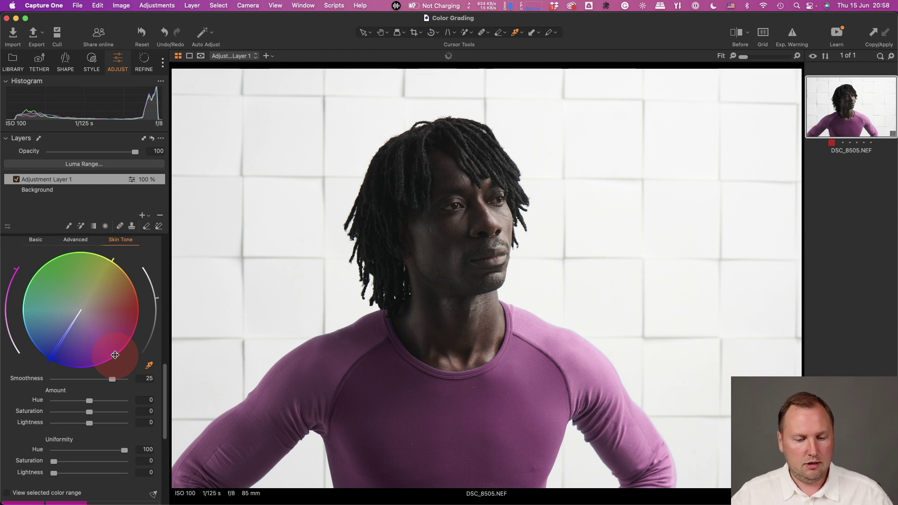
drag(115, 356, 29, 277)
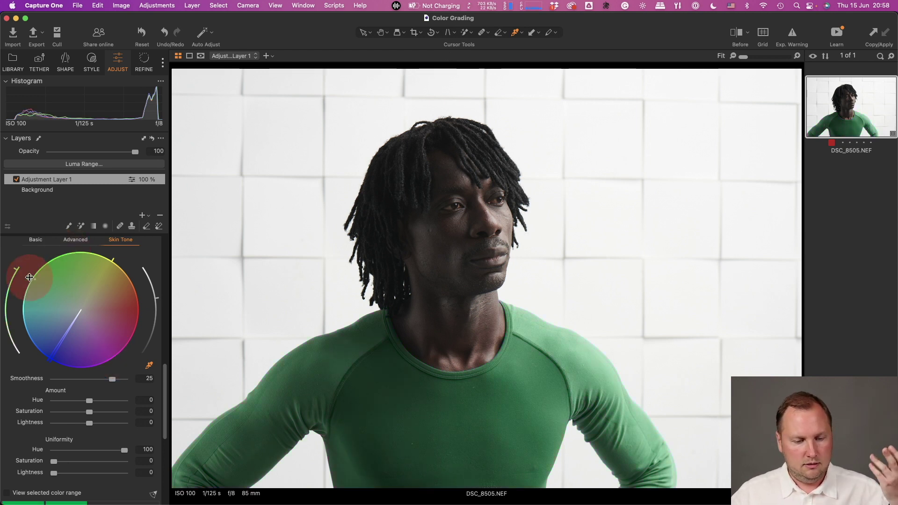
drag(29, 277, 14, 331)
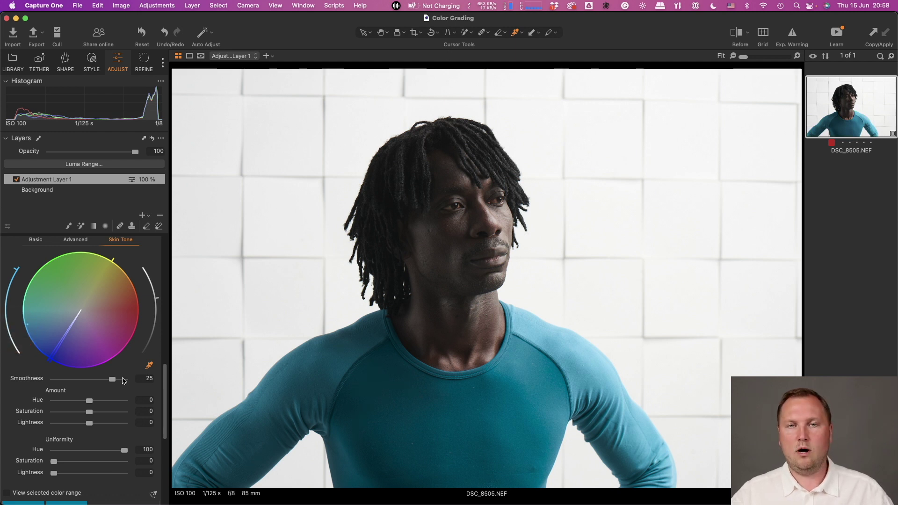
scroll(123, 381, up, 2)
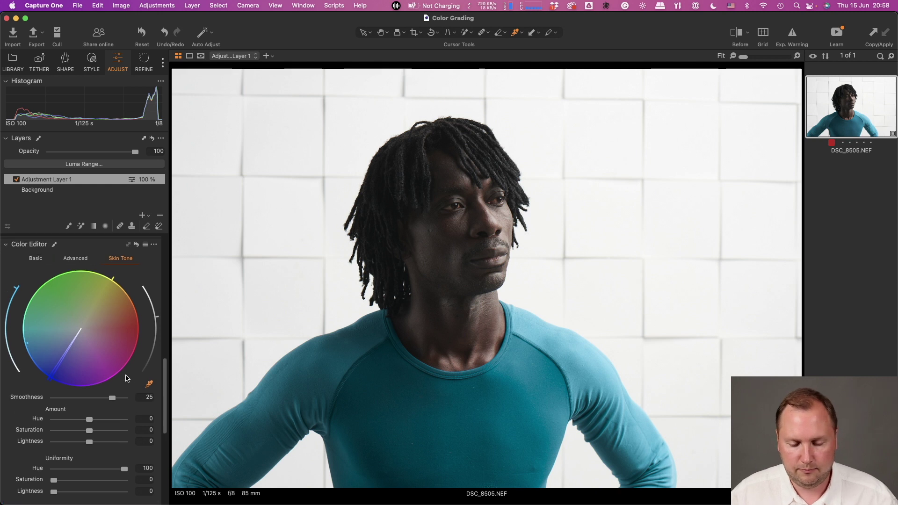
scroll(126, 379, down, 3)
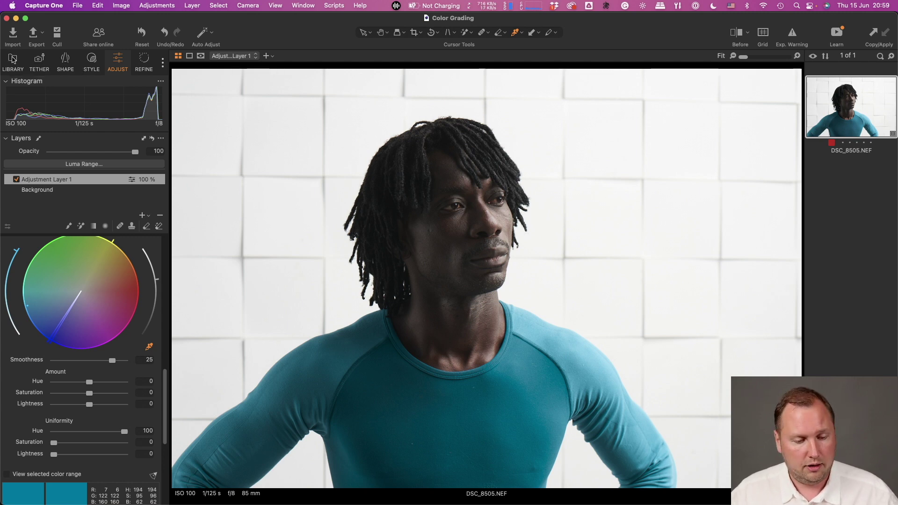
click(12, 58)
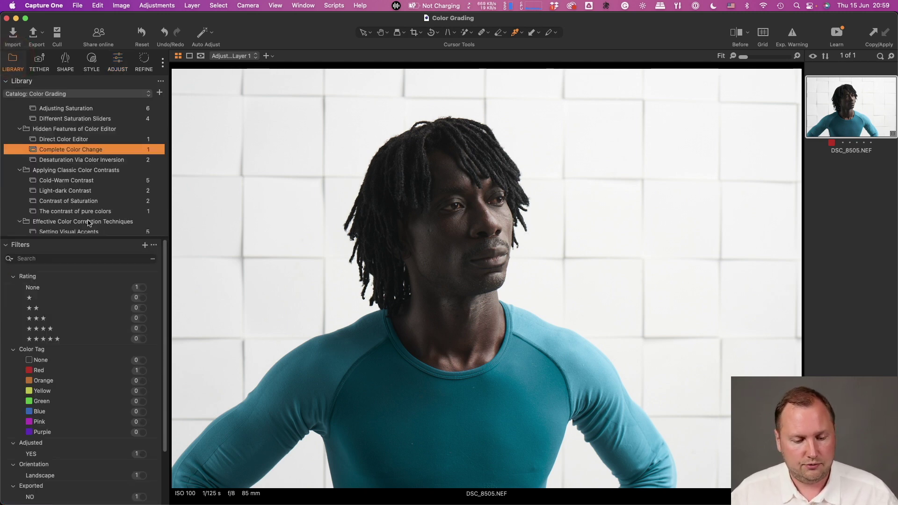
Open the Desaturation Via Color Inversion collection and reset house photo FUJI6176 to original colours.
click(108, 159)
key(super+r)
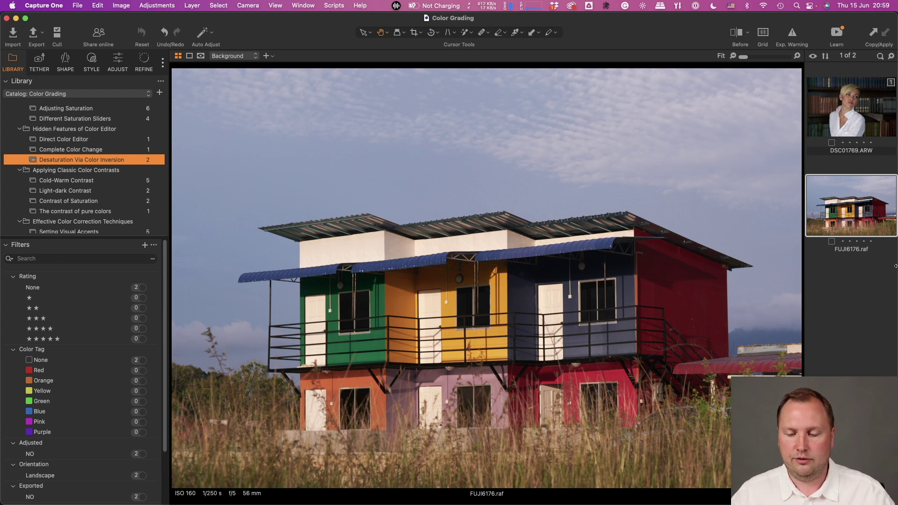
right_click(853, 192)
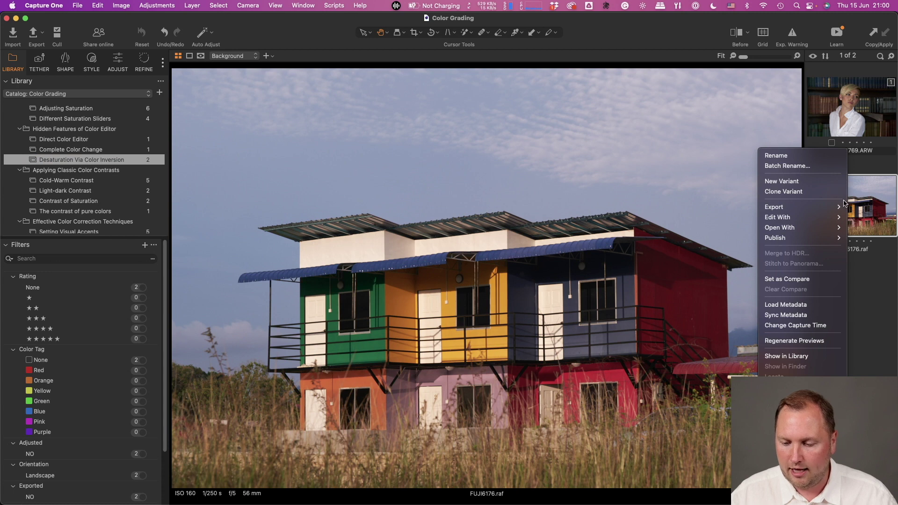
Send FUJI6176 to Adobe Photoshop 2023 as an edit variant copy.
mouse_move(795, 220)
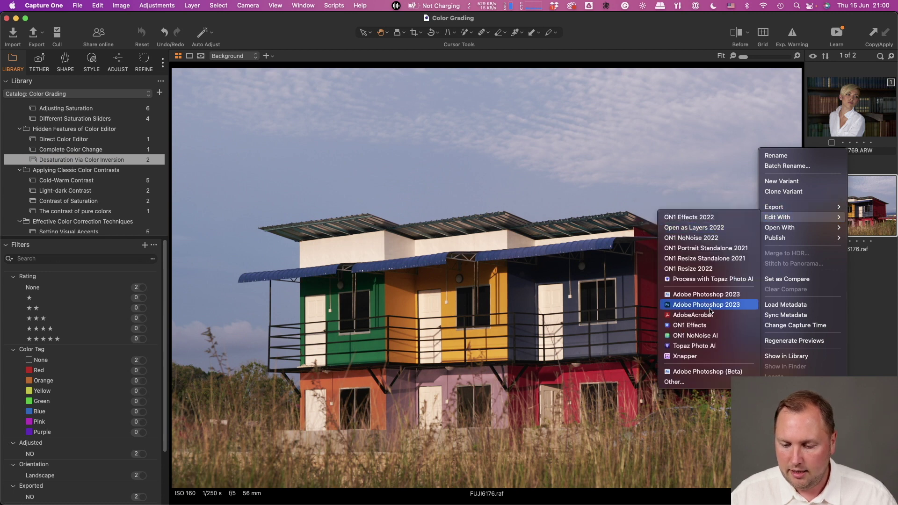
click(729, 306)
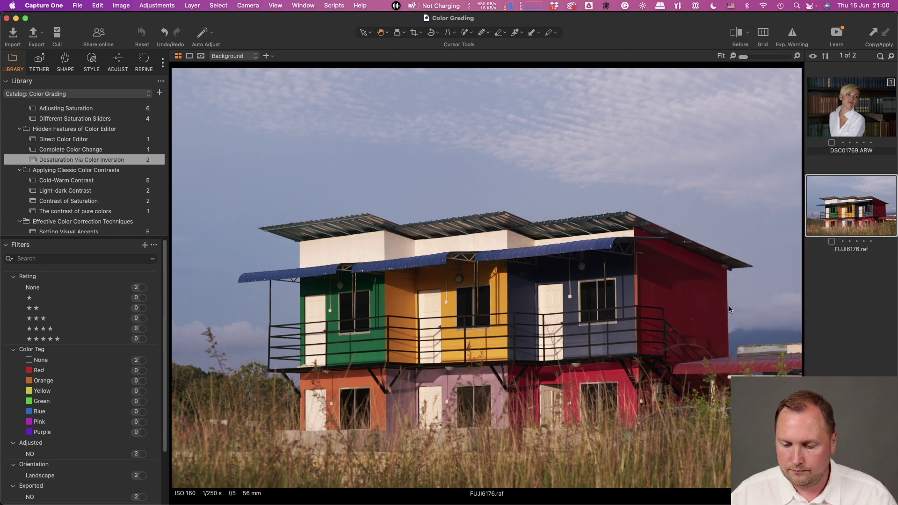
click(541, 367)
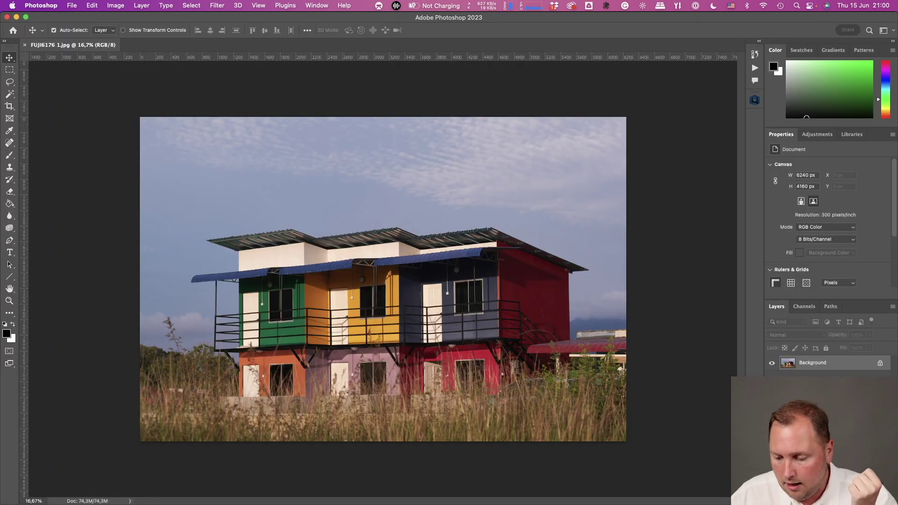
Add a Hue/Saturation adjustment layer in Photoshop with Hue set to +180.
click(851, 496)
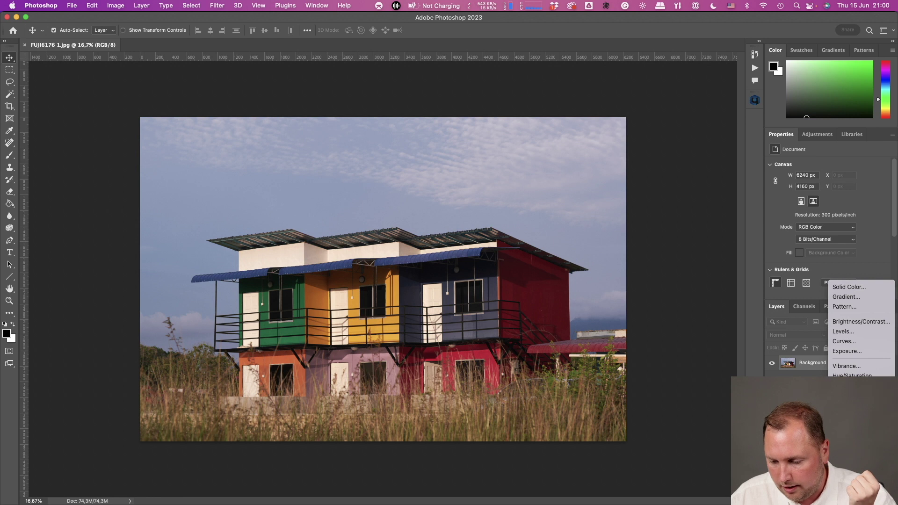
click(852, 376)
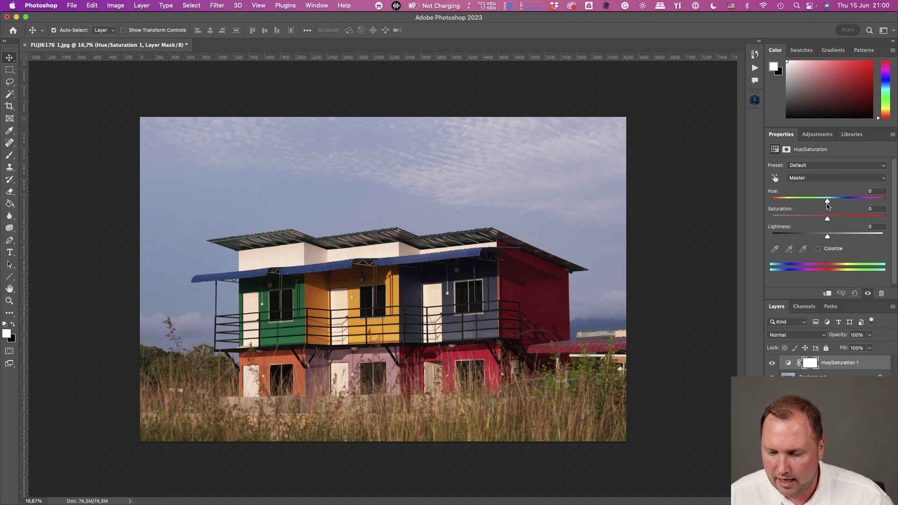
drag(827, 201, 894, 201)
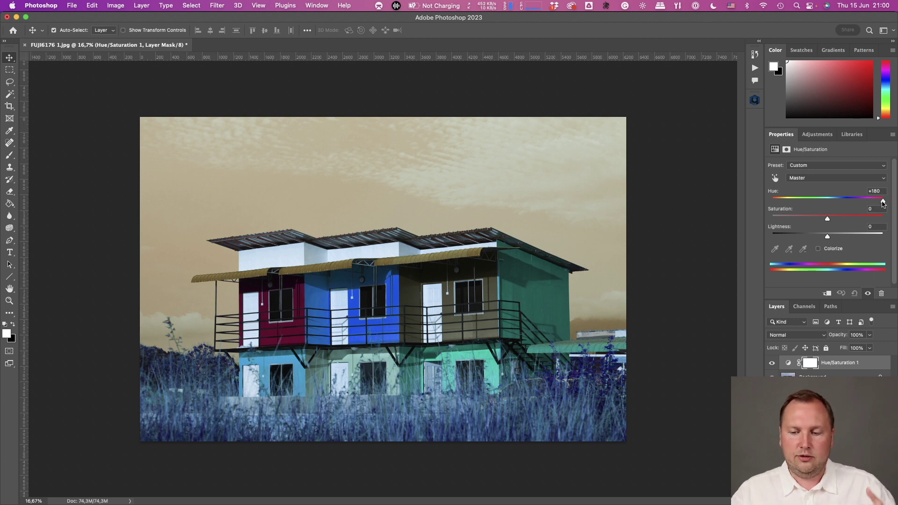
drag(882, 201, 894, 215)
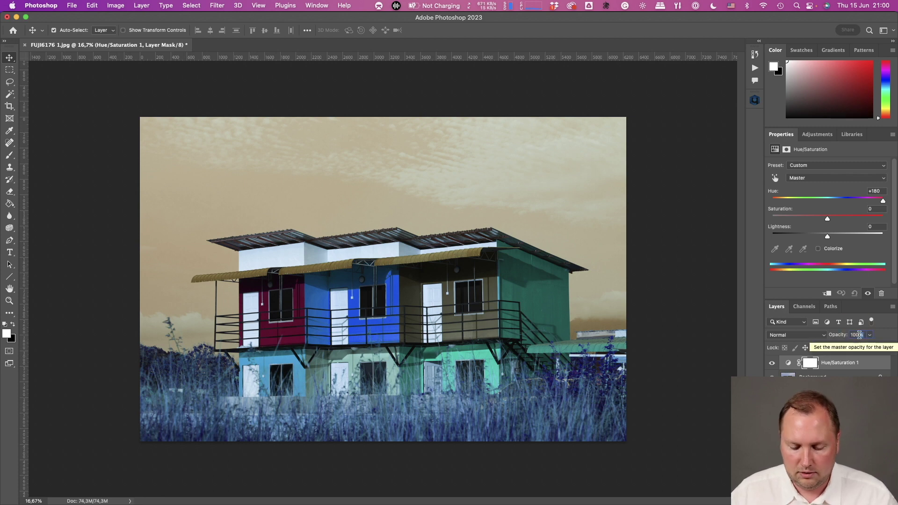
Set Hue/Saturation 1 opacity to 50%, compare it on and off, then return to Capture One.
text(50)
key(BackSpace)
key(BackSpace)
key(BackSpace)
key(BackSpace)
key(BackSpace)
key(BackSpace)
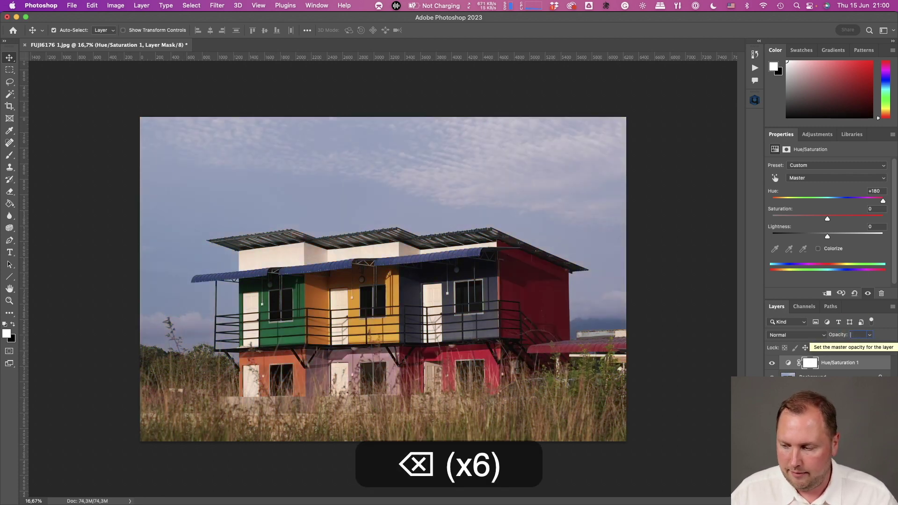
text(50)
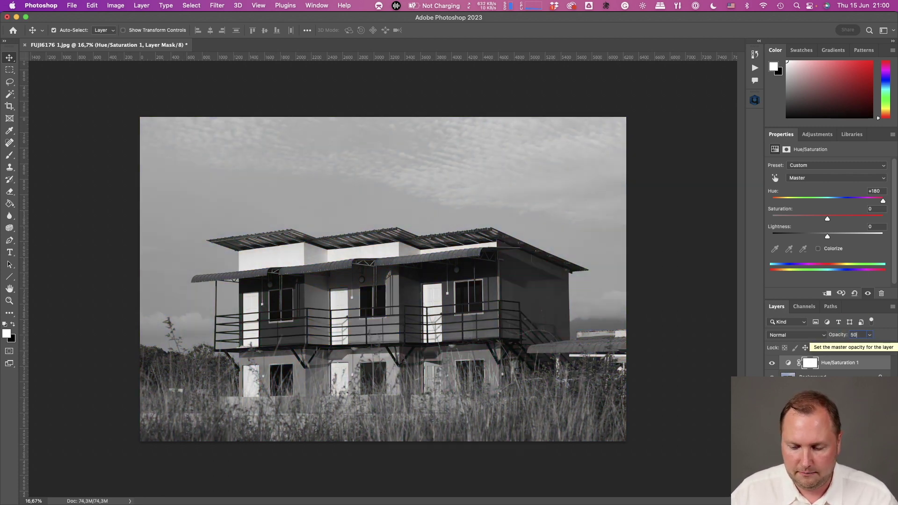
click(880, 377)
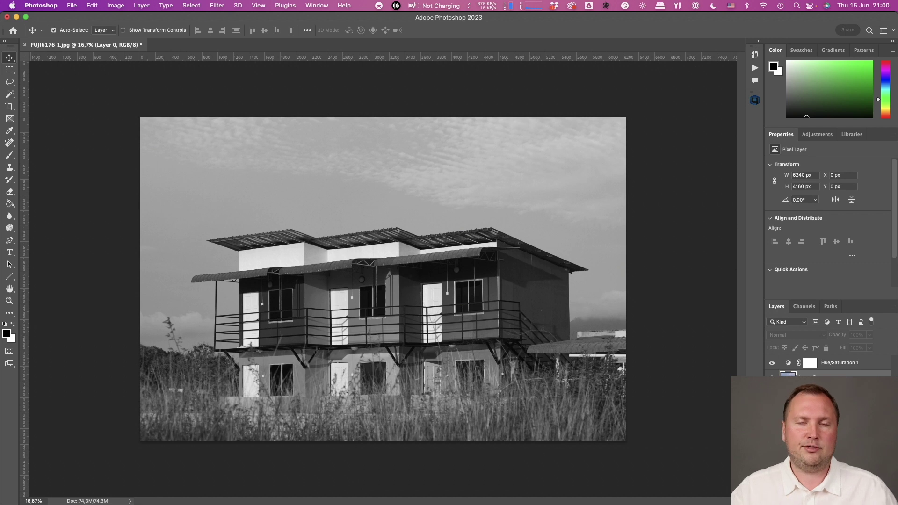
click(772, 364)
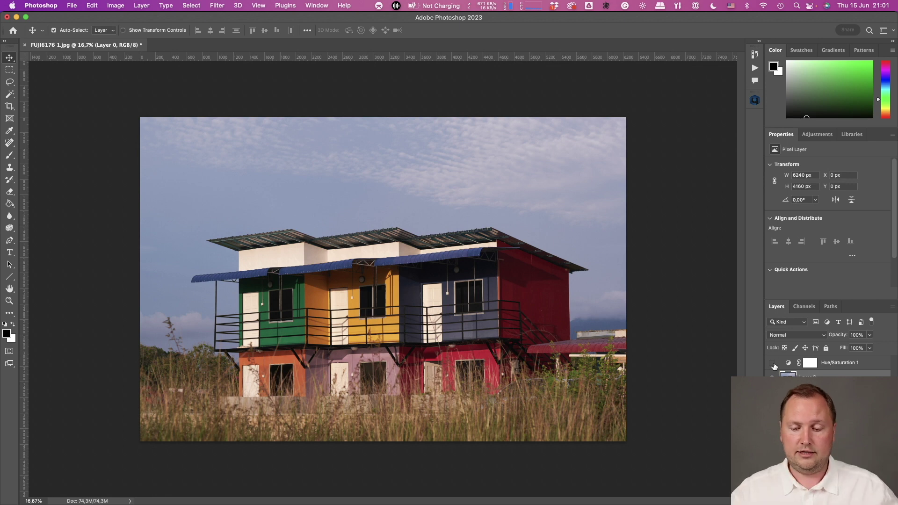
click(773, 364)
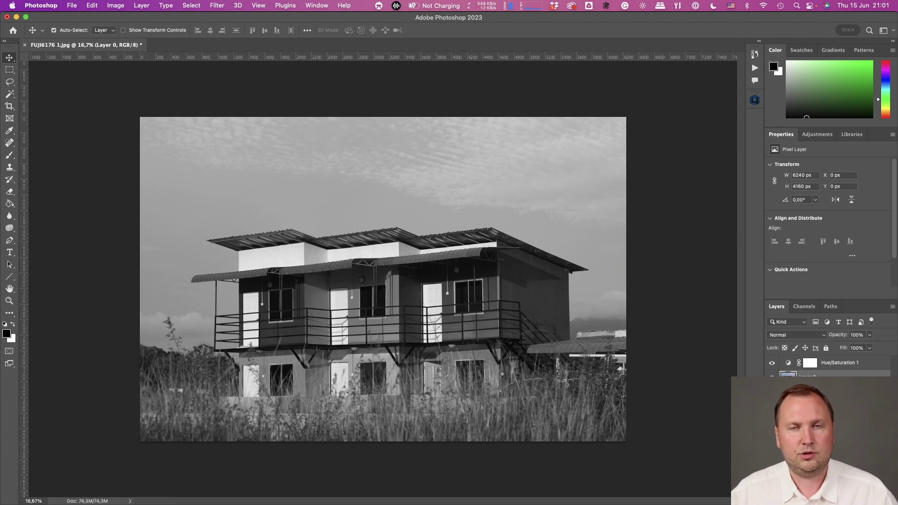
key(super+Tab)
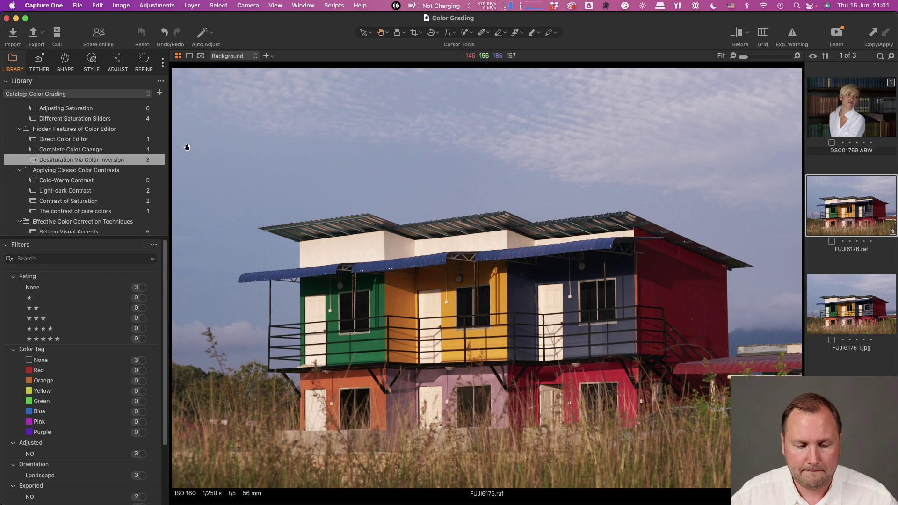
Add a filled Adjustment Layer 1 above FUJI6176's Background and preview its mask.
click(117, 61)
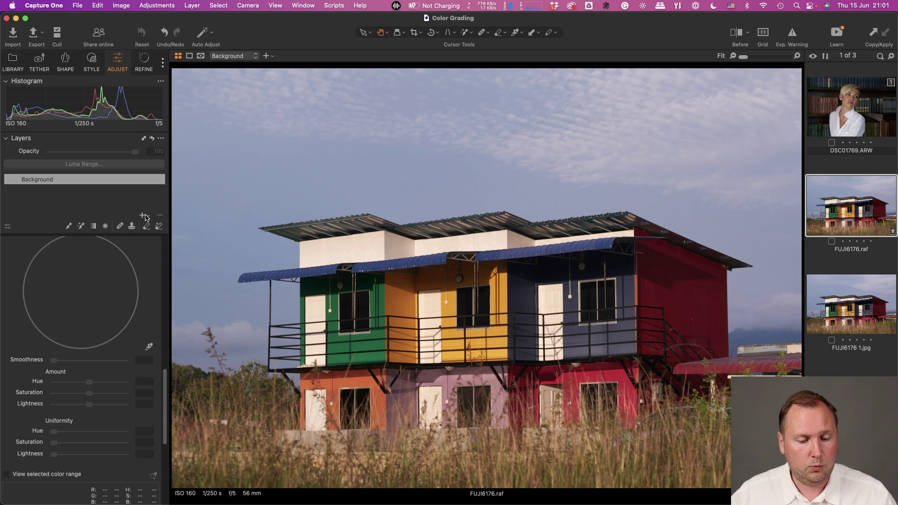
click(144, 216)
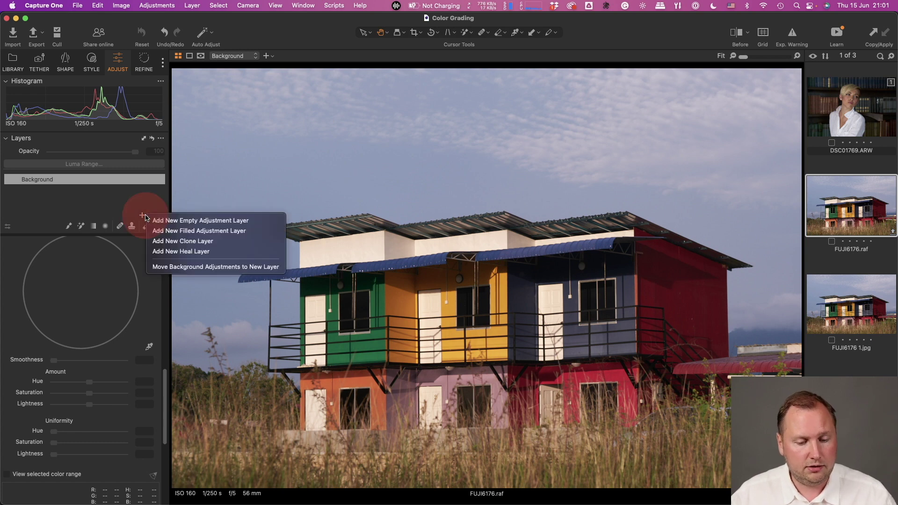
click(174, 231)
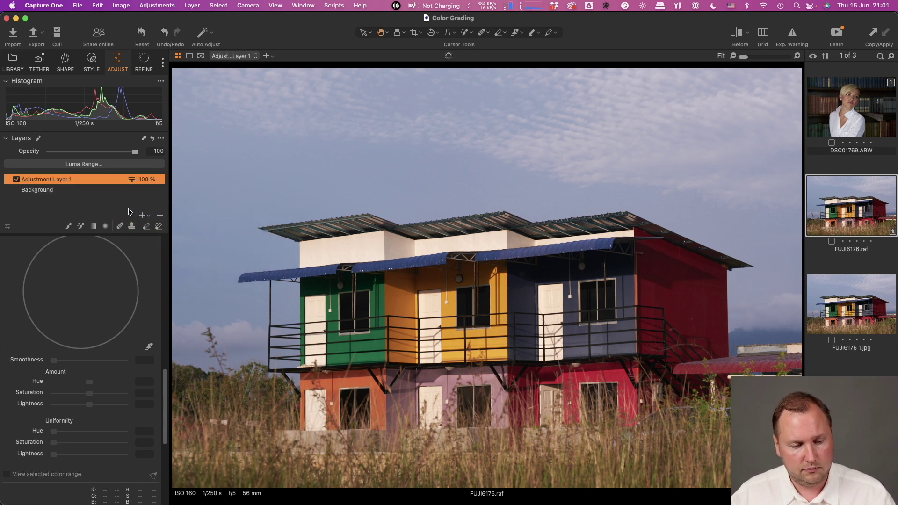
key(m)
key(m)
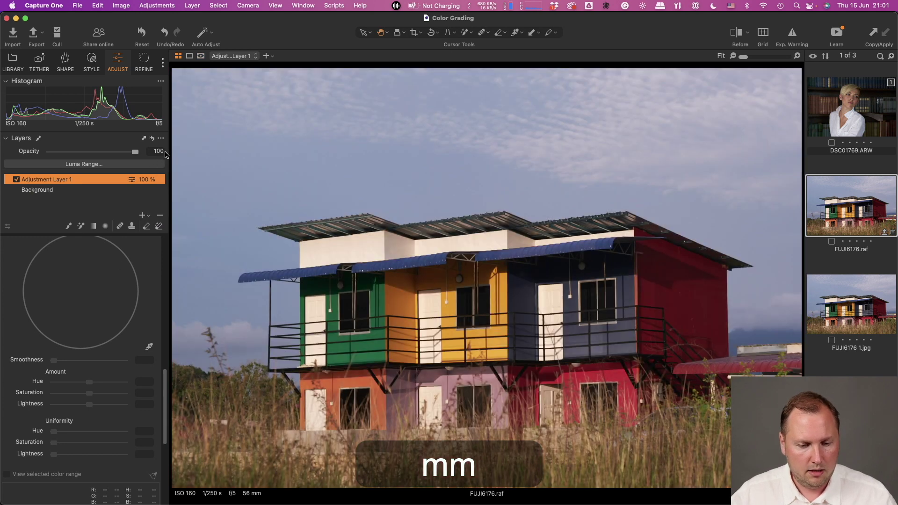
scroll(104, 313, down, 10)
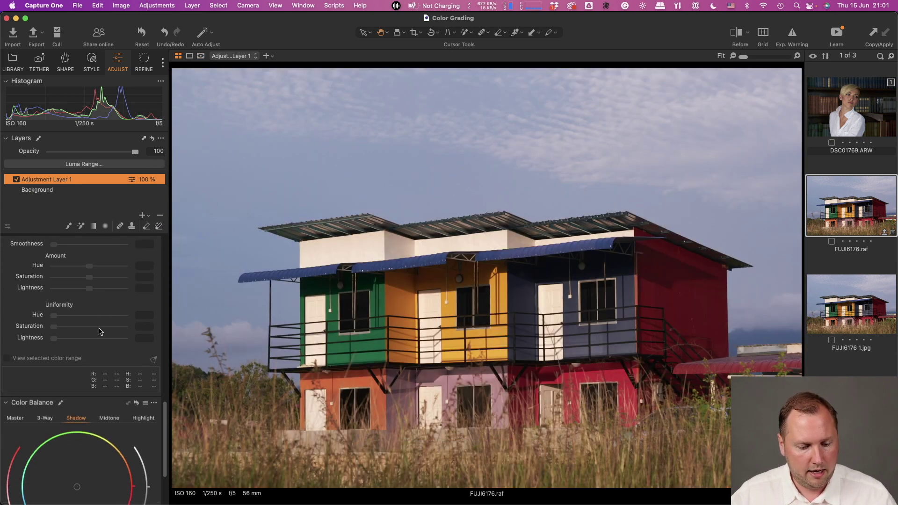
scroll(99, 331, up, 3)
scroll(99, 331, down, 4)
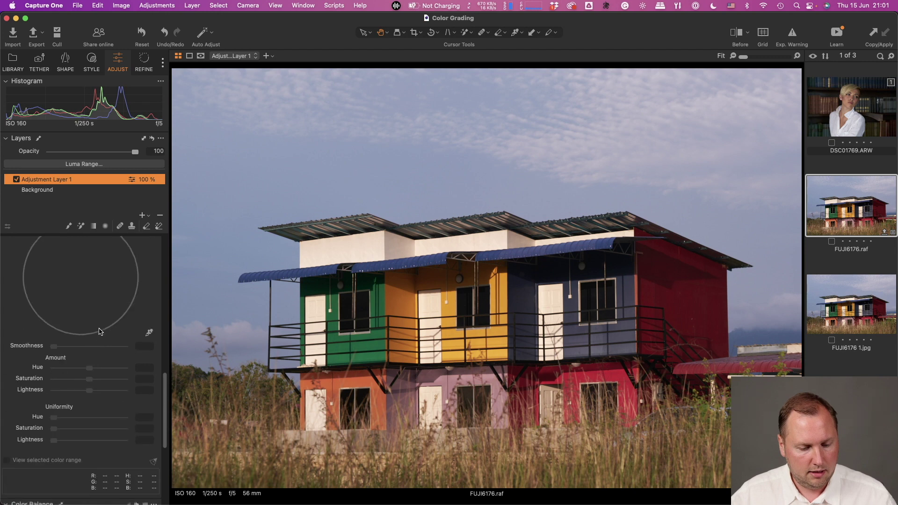
scroll(100, 331, up, 15)
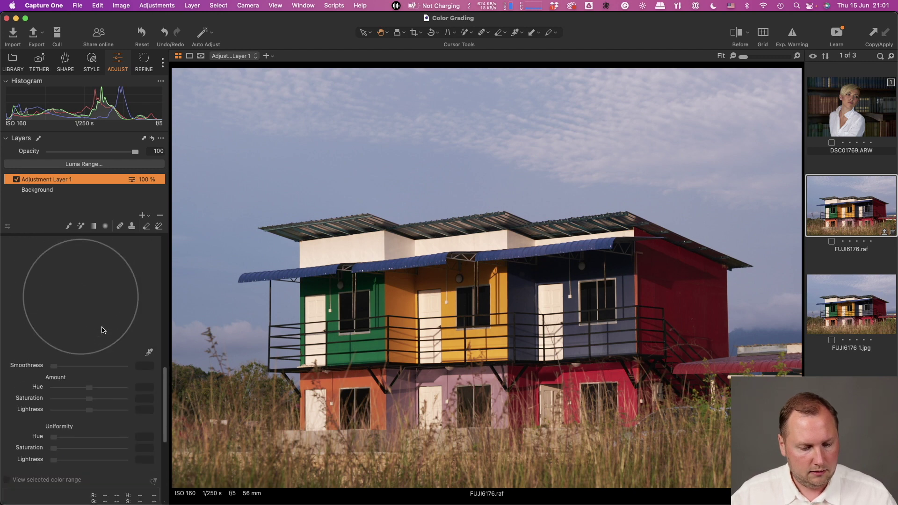
scroll(103, 330, down, 2)
scroll(121, 401, down, 6)
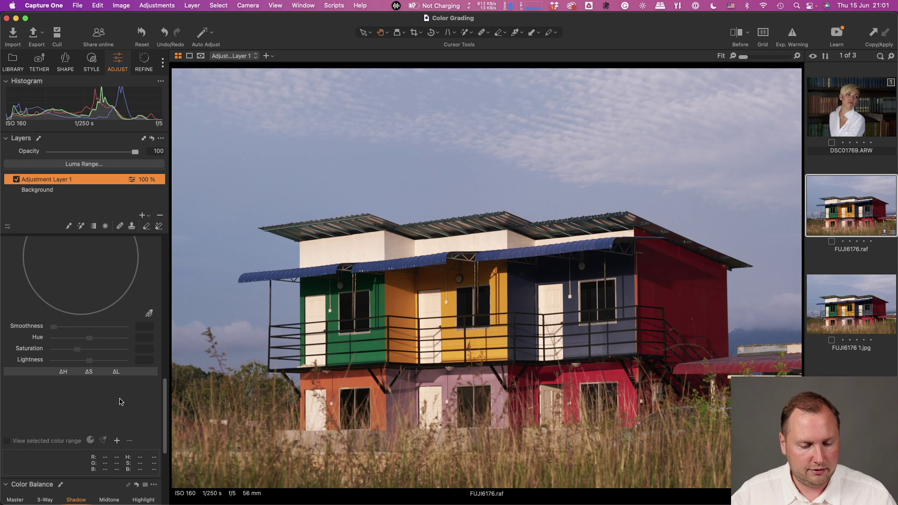
Add two colour ranges to Adjustment Layer 1, shifting each one's hue to −30.
click(117, 440)
scroll(115, 398, up, 2)
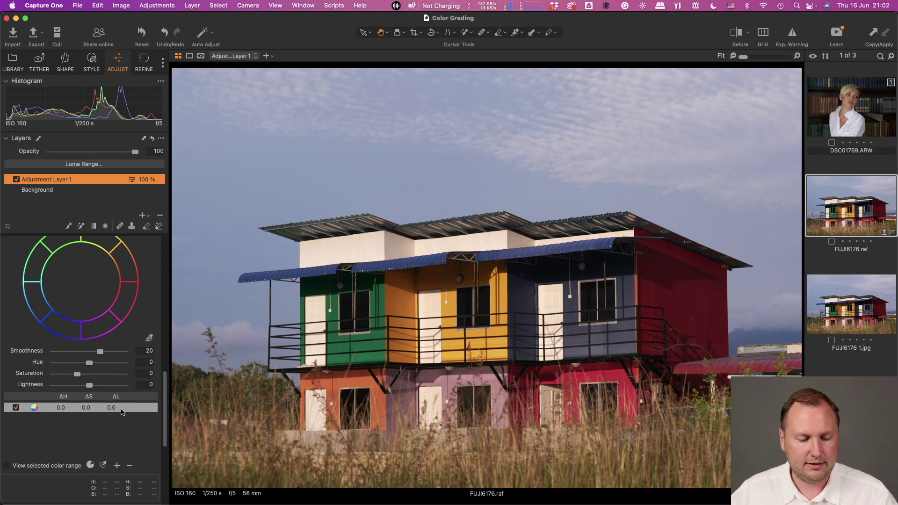
click(92, 364)
drag(92, 364, 24, 364)
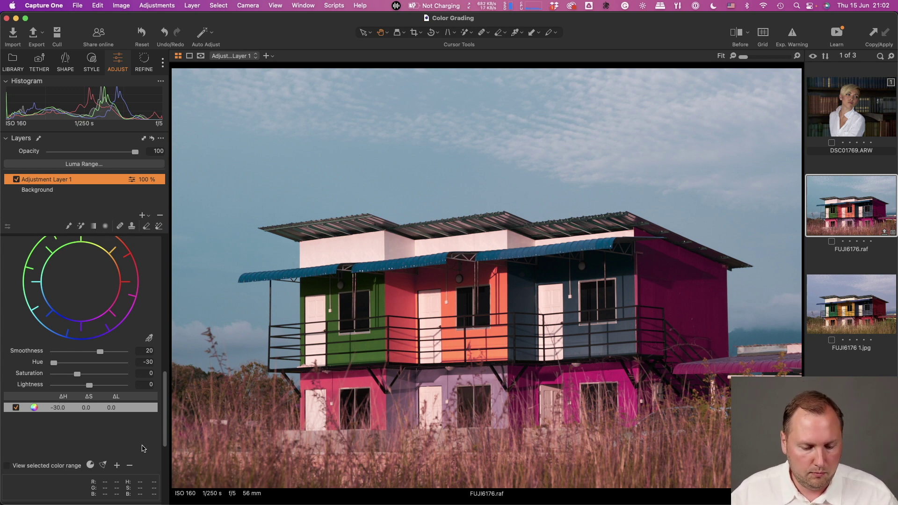
scroll(142, 448, down, 1)
click(120, 454)
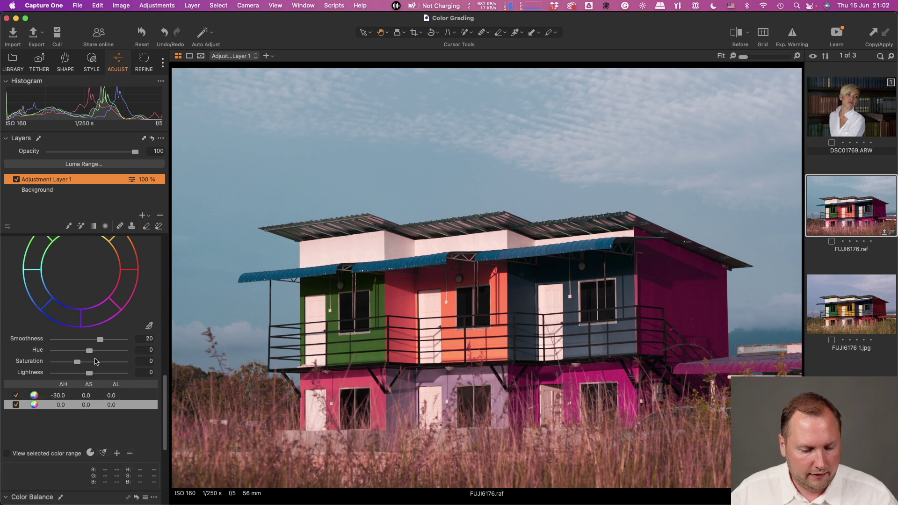
drag(89, 350, 53, 350)
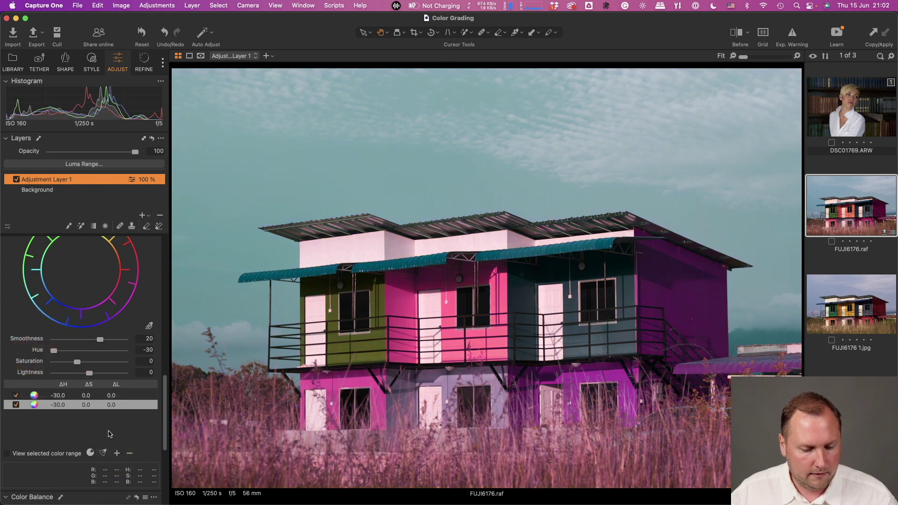
Add four more colour ranges at −30 hue, giving six rows at −30.0.
click(116, 454)
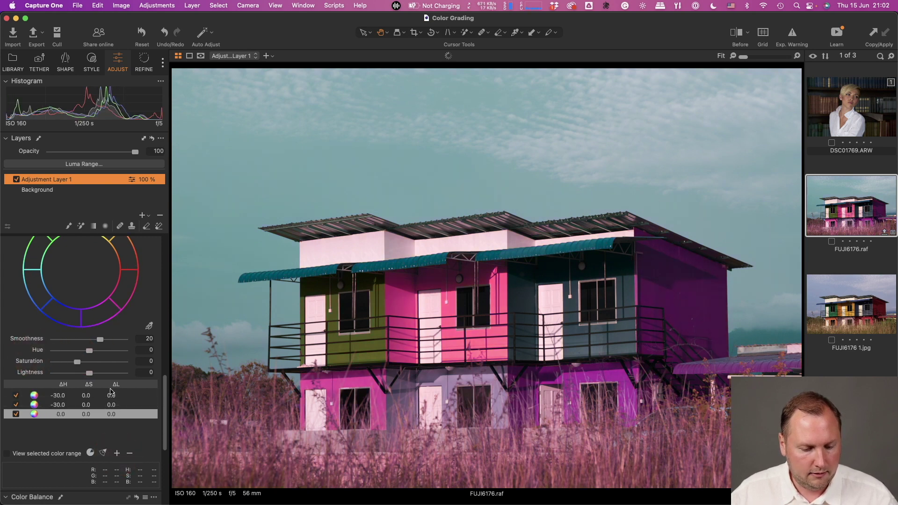
click(116, 453)
drag(86, 349, 22, 354)
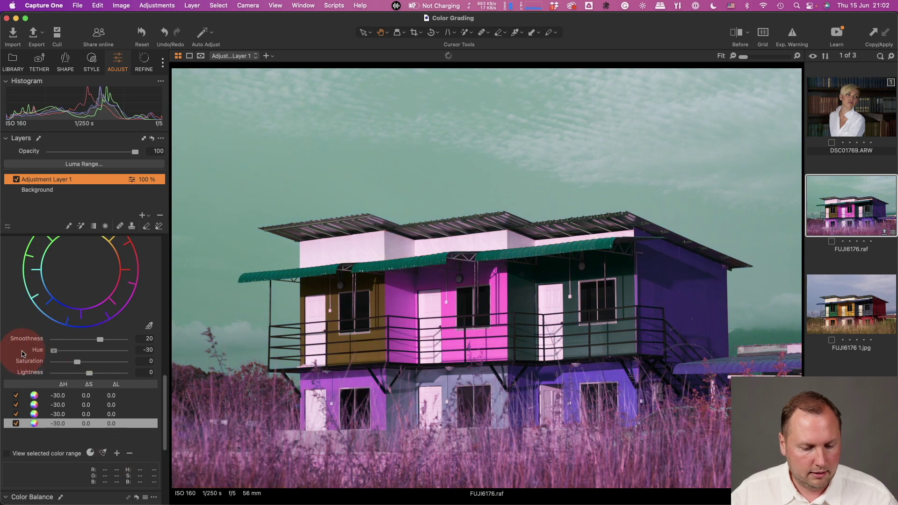
click(116, 453)
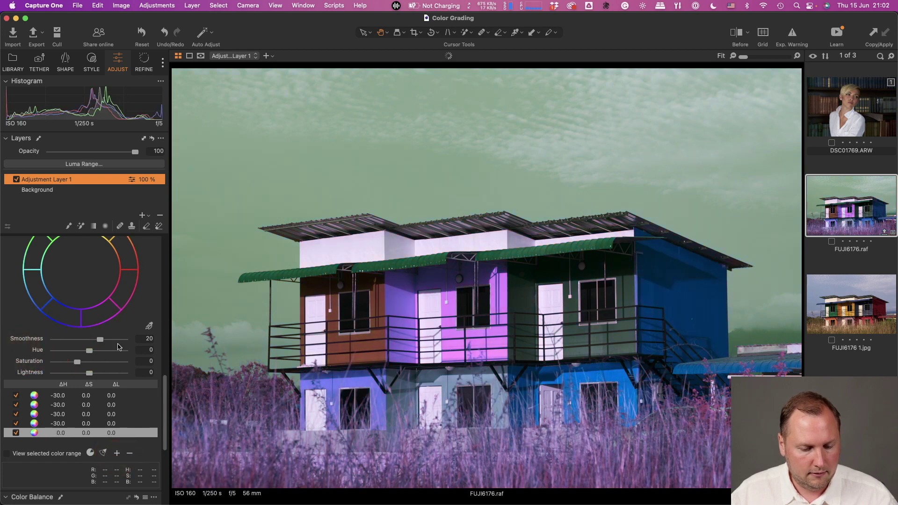
drag(89, 351, 24, 354)
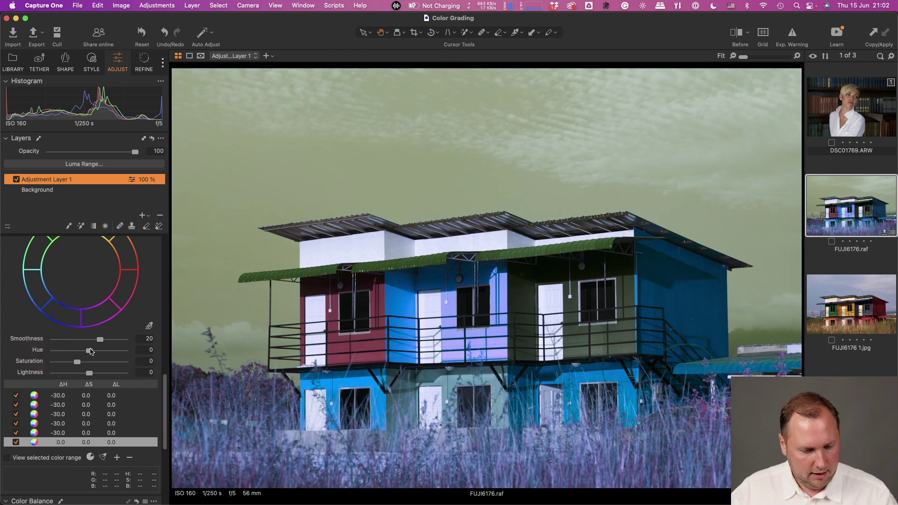
drag(90, 351, 24, 354)
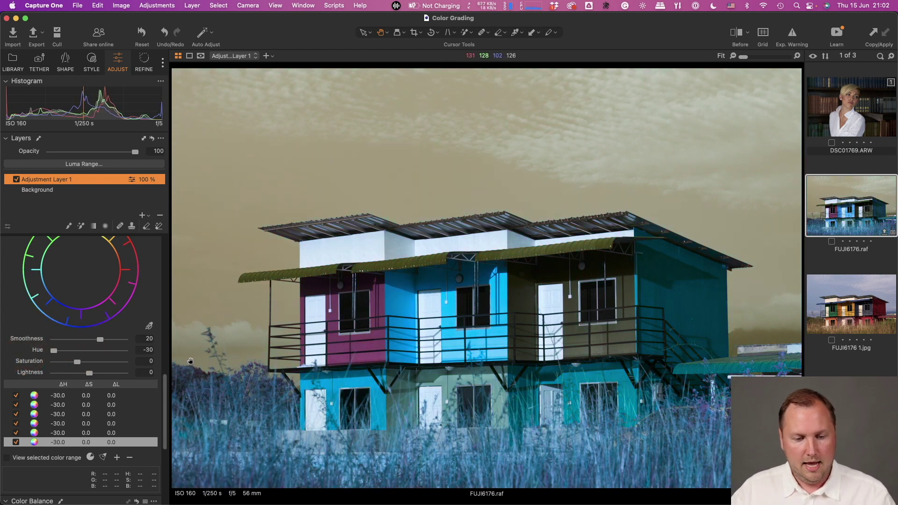
scroll(84, 350, up, 5)
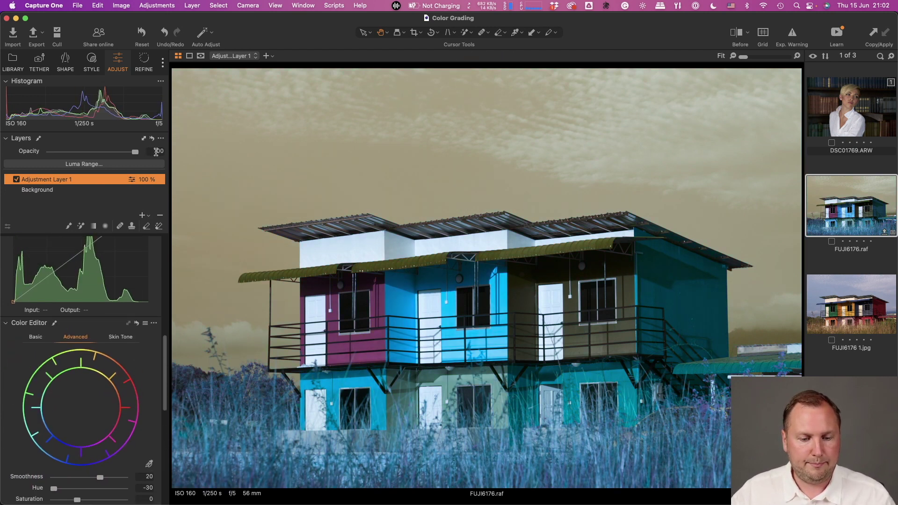
Set Adjustment Layer 1's opacity to 50% so the house is nearly grey, then switch to Photoshop.
click(156, 152)
text(50)
key(Return)
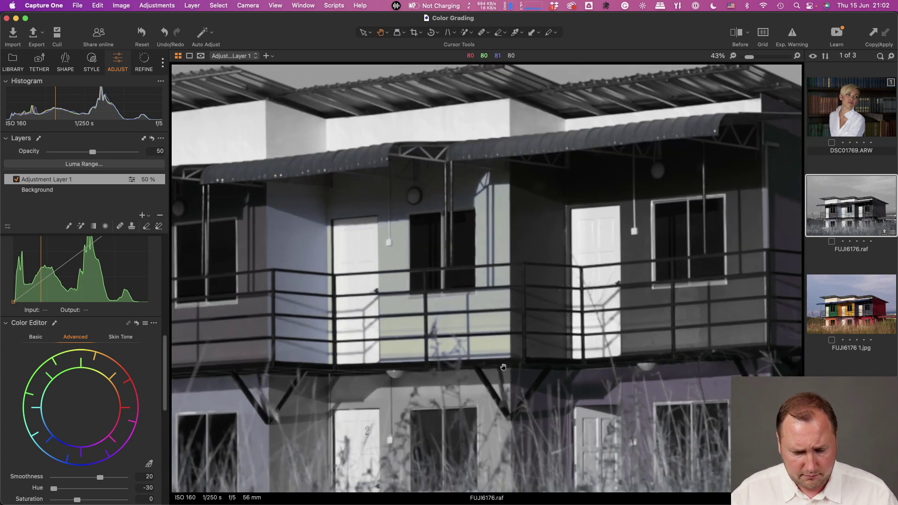
key(super+Tab)
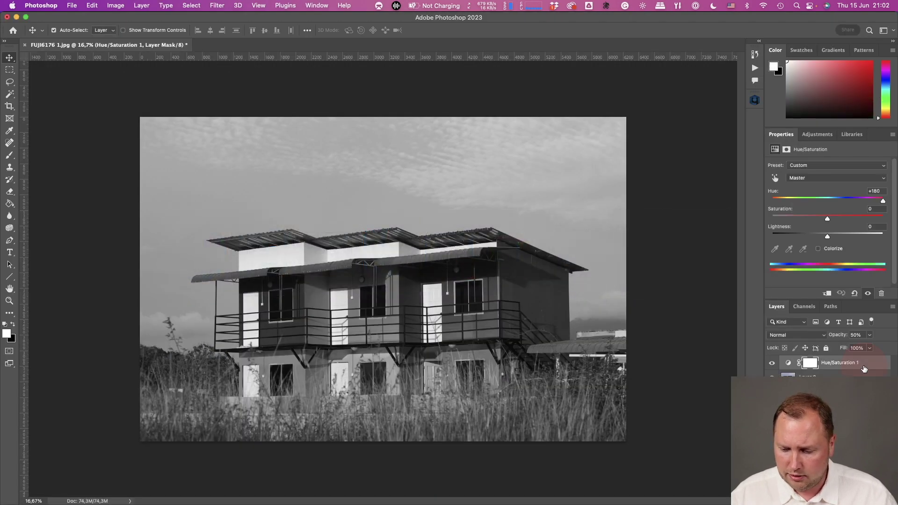
Set the Hue/Saturation 1 layer's blend mode to Color, then return to Capture One.
click(822, 336)
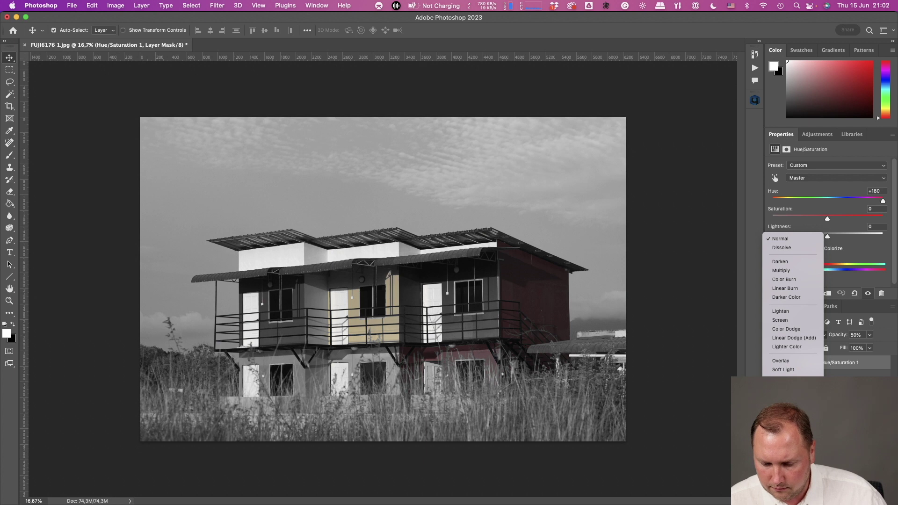
click(785, 486)
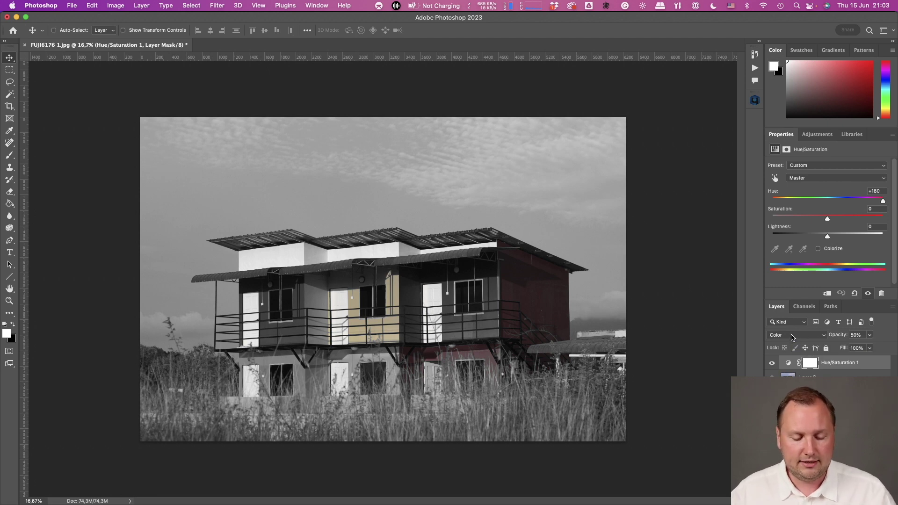
key(super+Tab)
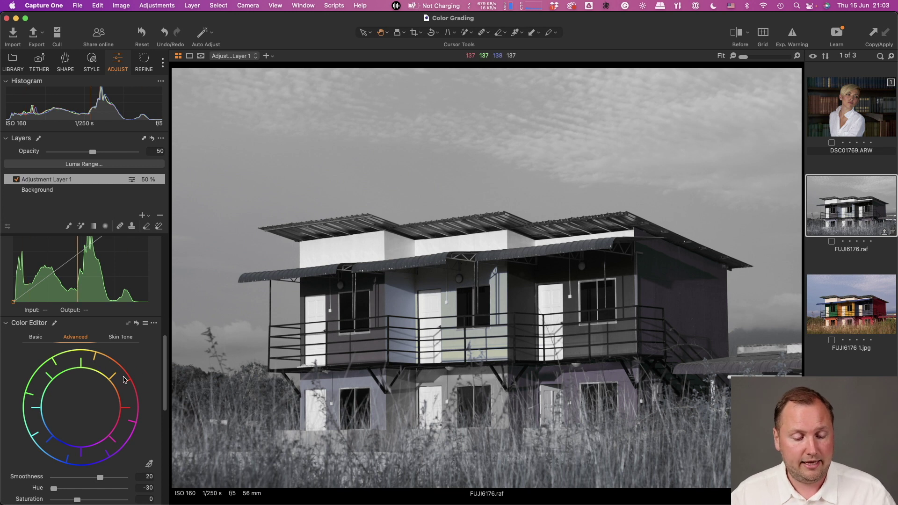
scroll(147, 363, down, 3)
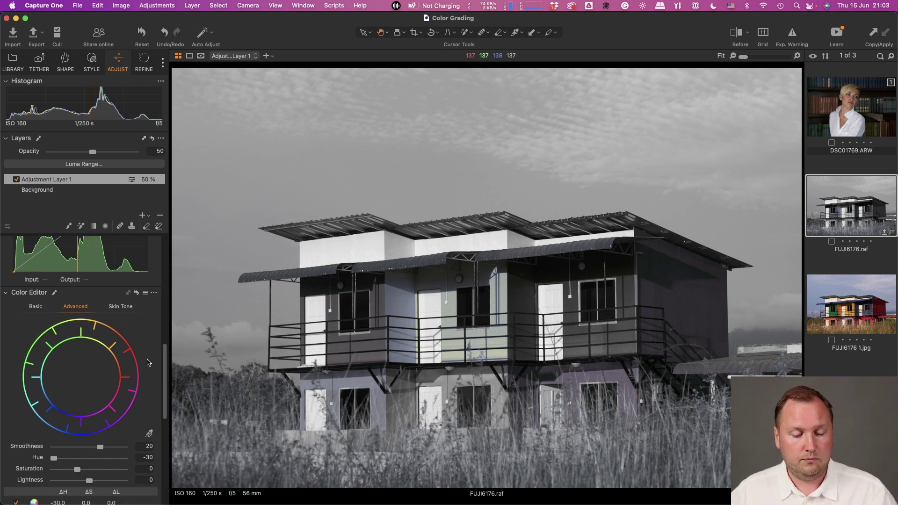
scroll(148, 362, down, 2)
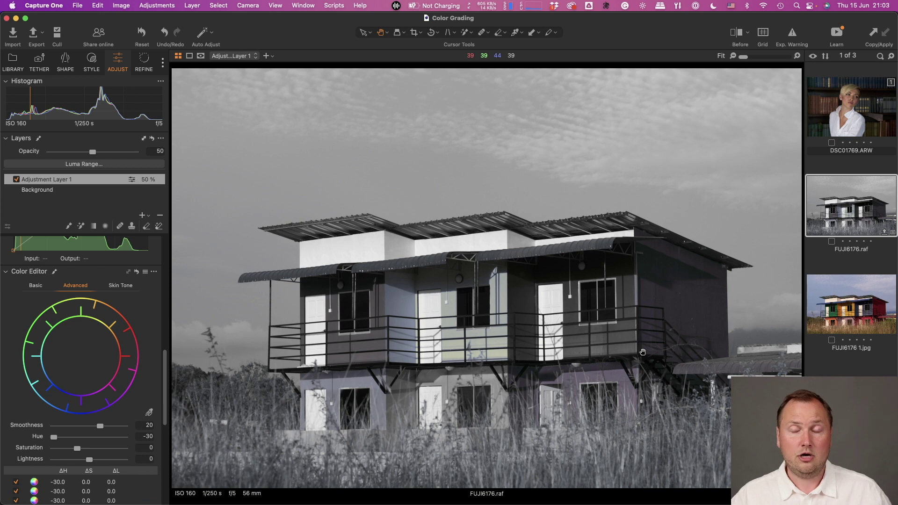
Apply the '5. Desaturation Via Color Inversion Layered' style to the house and portrait DSC01769.ARW, then select its layer.
click(91, 60)
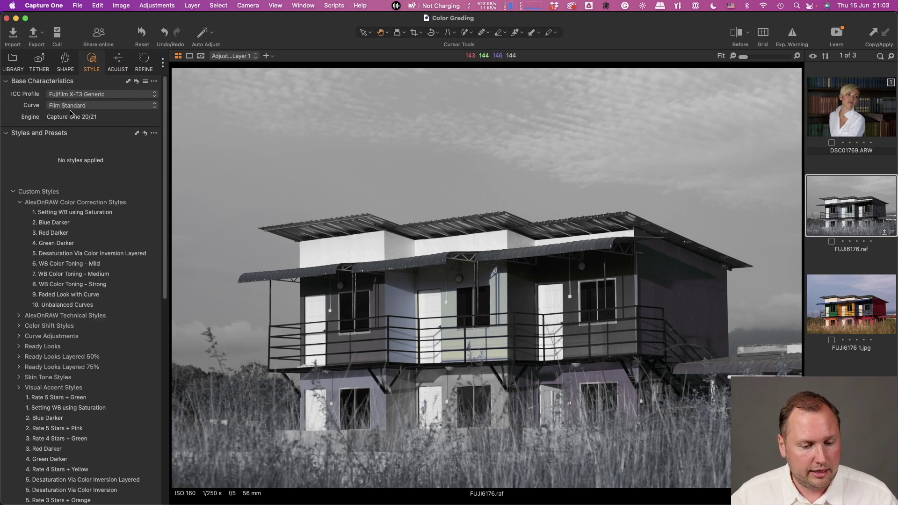
click(119, 254)
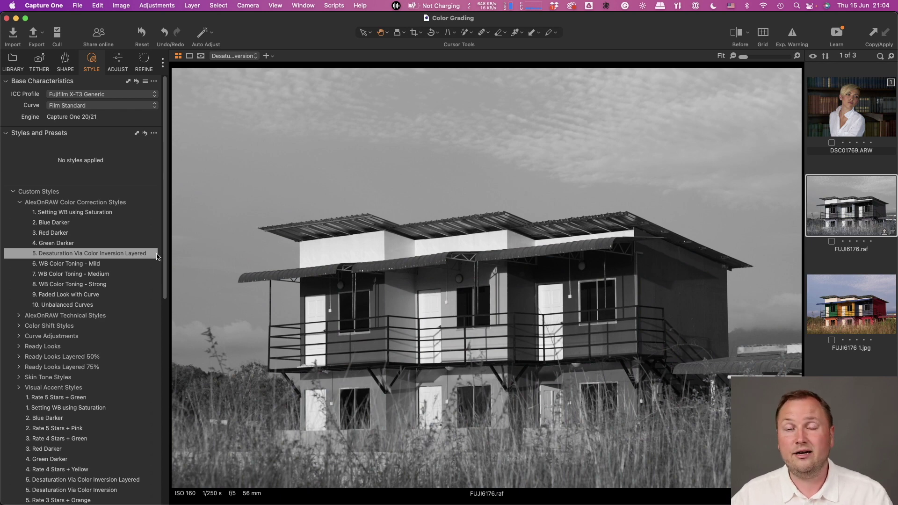
click(856, 113)
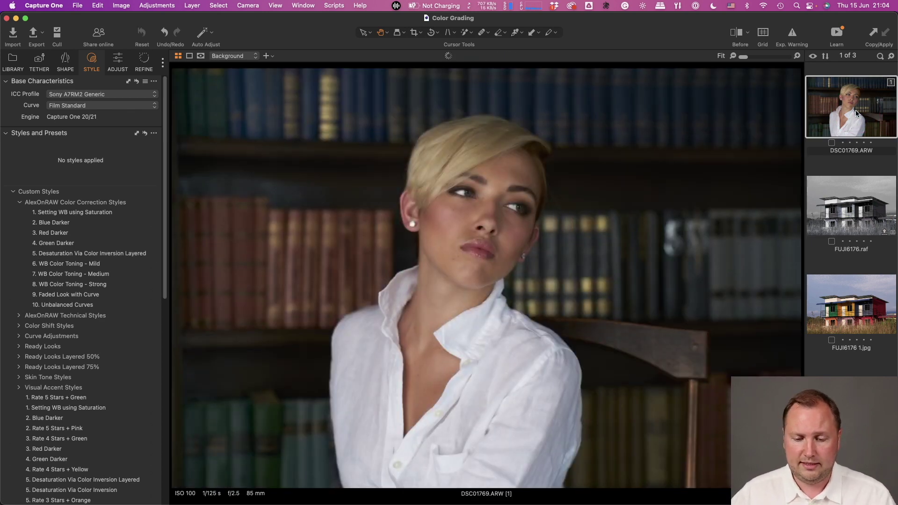
click(131, 253)
click(118, 58)
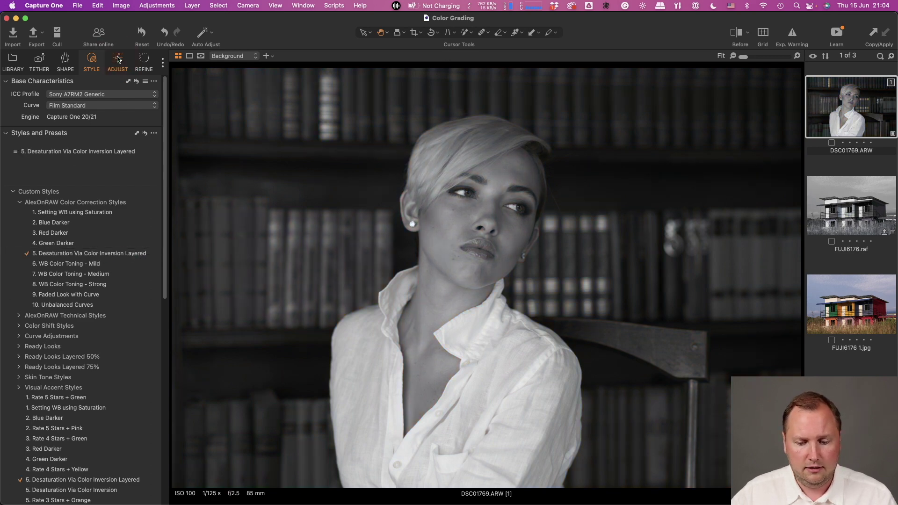
click(93, 181)
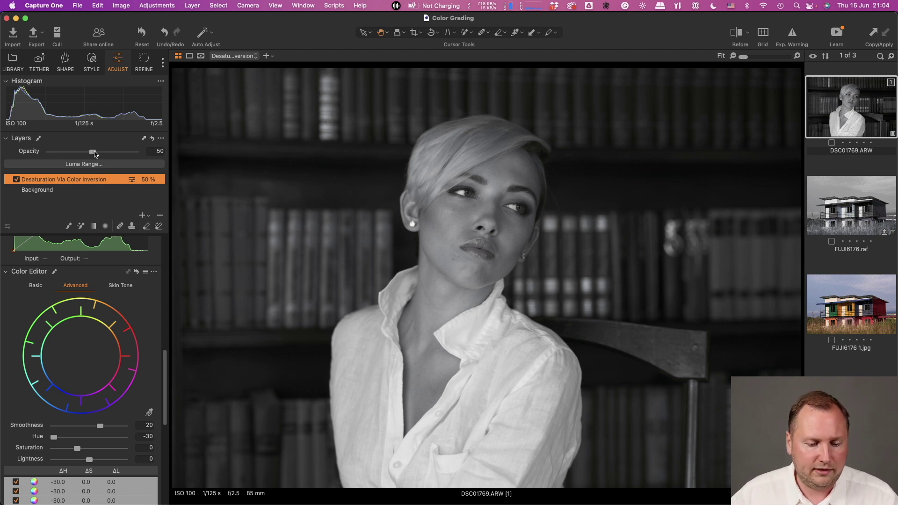
Lower the portrait's desaturation layer opacity to about 18% to bring back muted natural colour.
drag(94, 153, 75, 154)
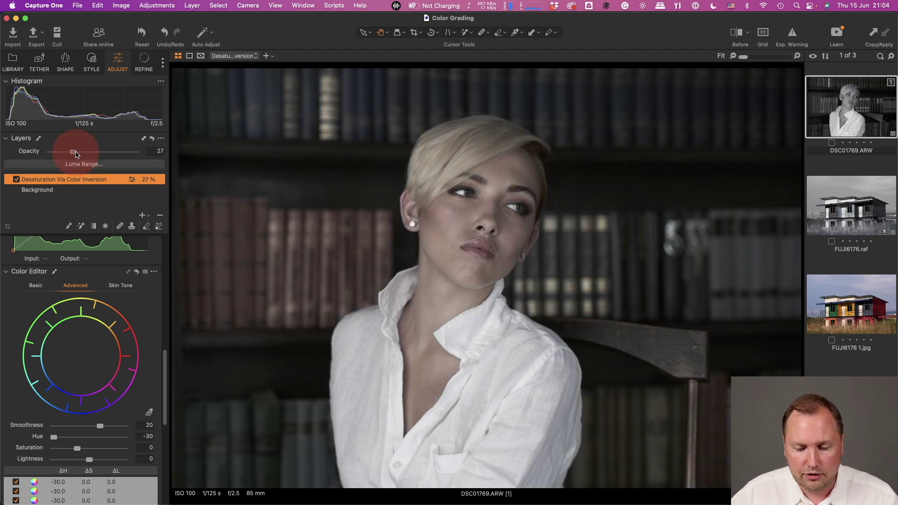
mouse_move(76, 154)
mouse_down()
mouse_move(105, 151)
mouse_move(74, 159)
mouse_up()
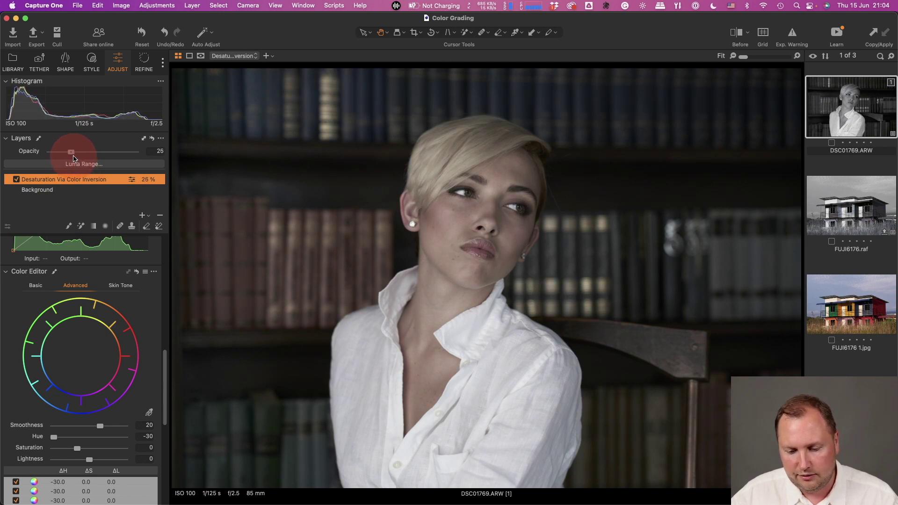
drag(74, 159, 68, 159)
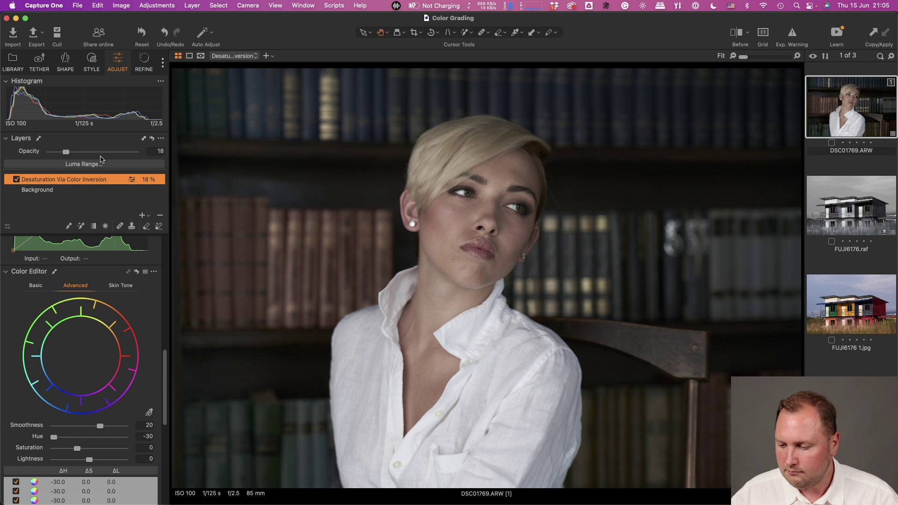
click(13, 67)
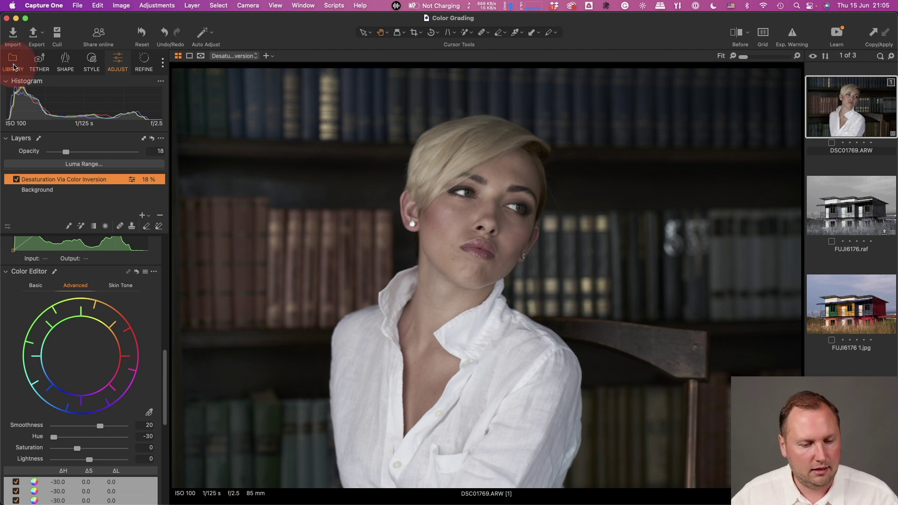